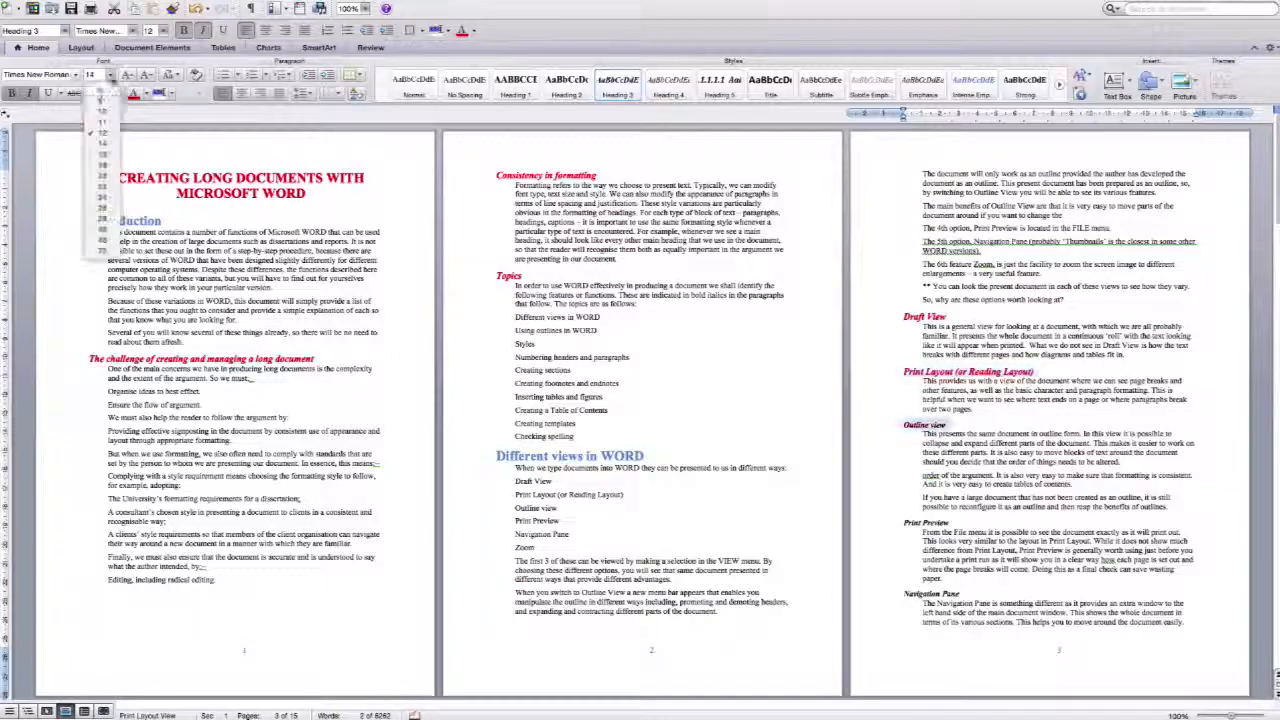
Set the Outline view, Print Preview and Navigation Pane headings to red 14 pt text, matching the other subheadings
click(133, 93)
click(110, 75)
click(106, 144)
click(106, 144)
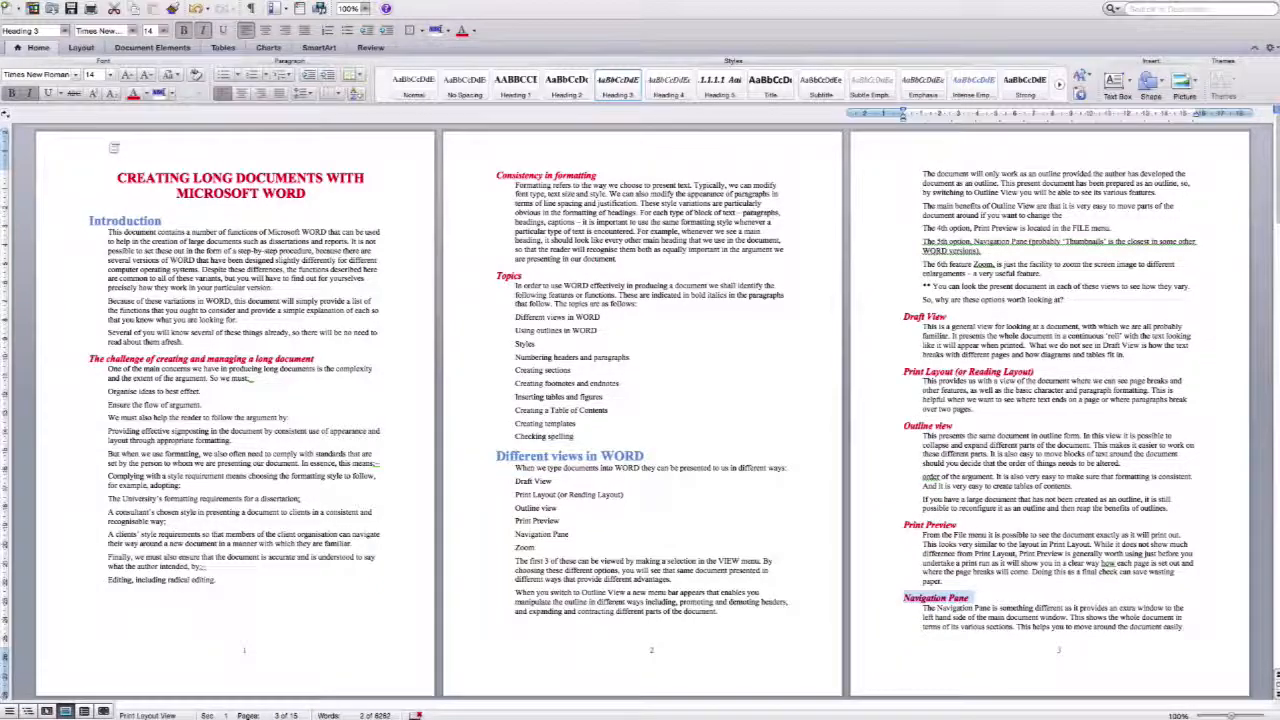
Change the font of the Introduction and Different views in WORD headings to Geneva
double_click(126, 221)
click(76, 75)
mouse_move(110, 713)
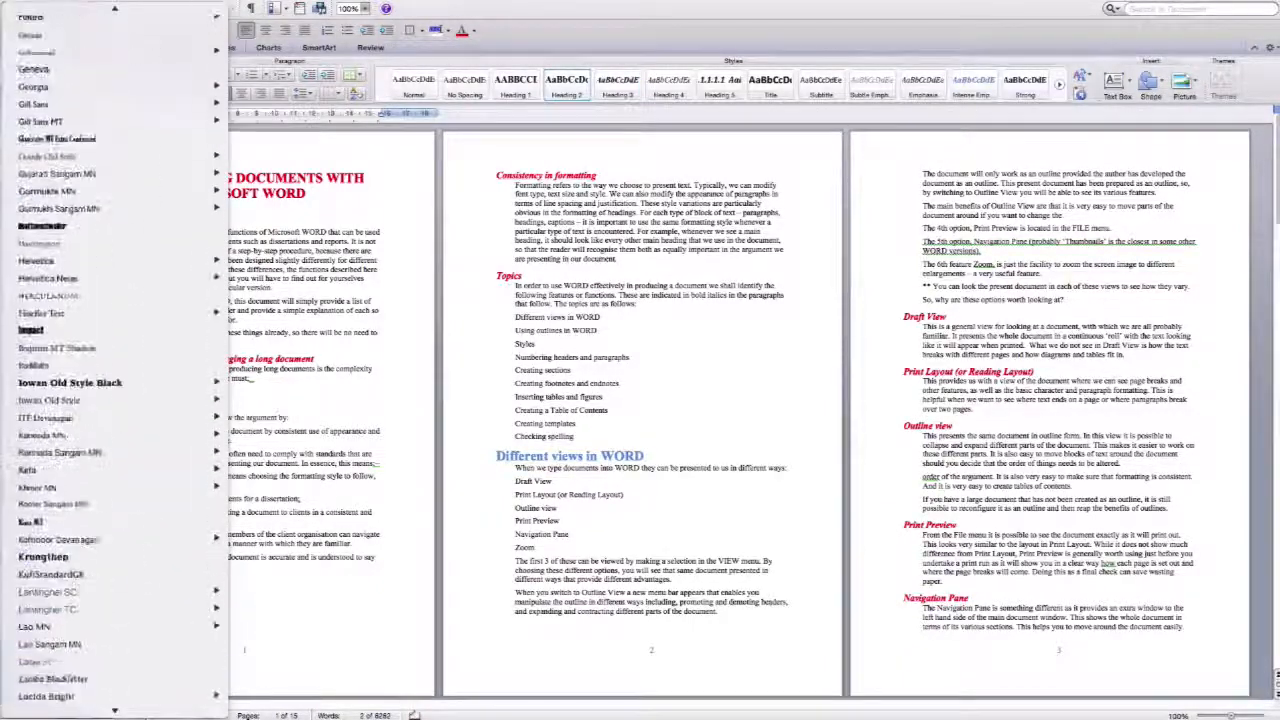
click(137, 155)
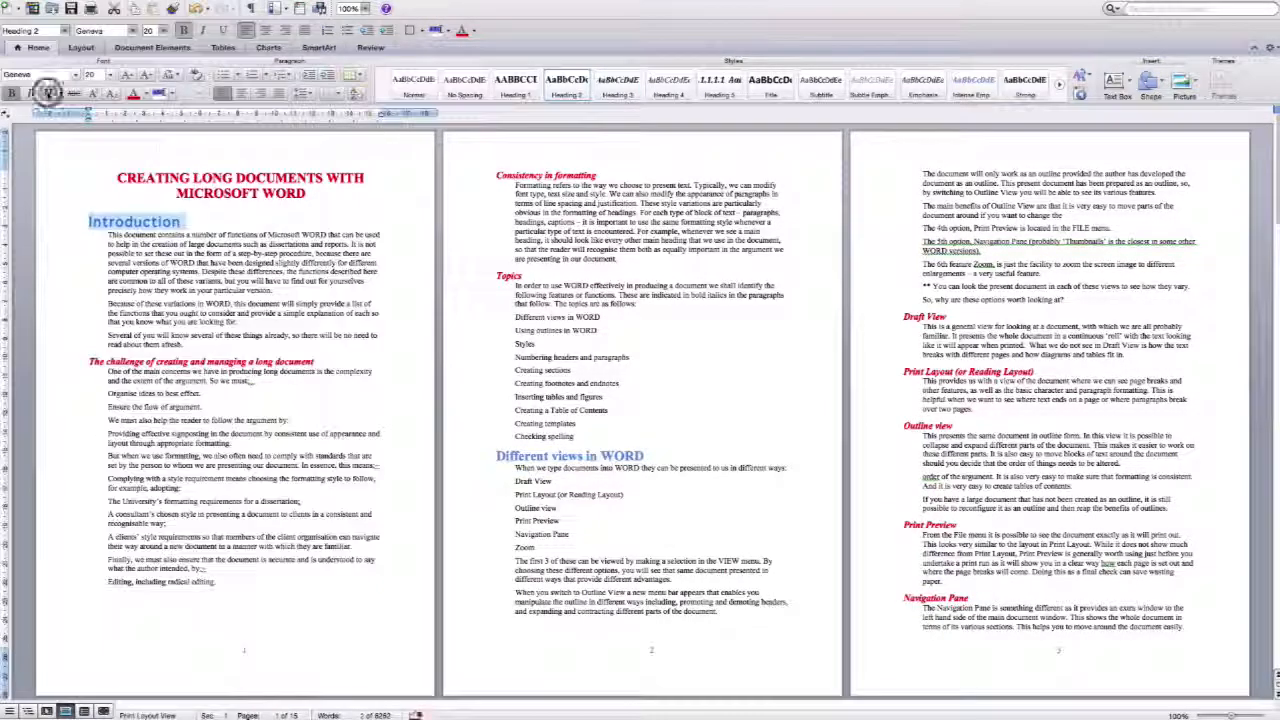
drag(497, 456, 645, 456)
click(100, 30)
click(148, 118)
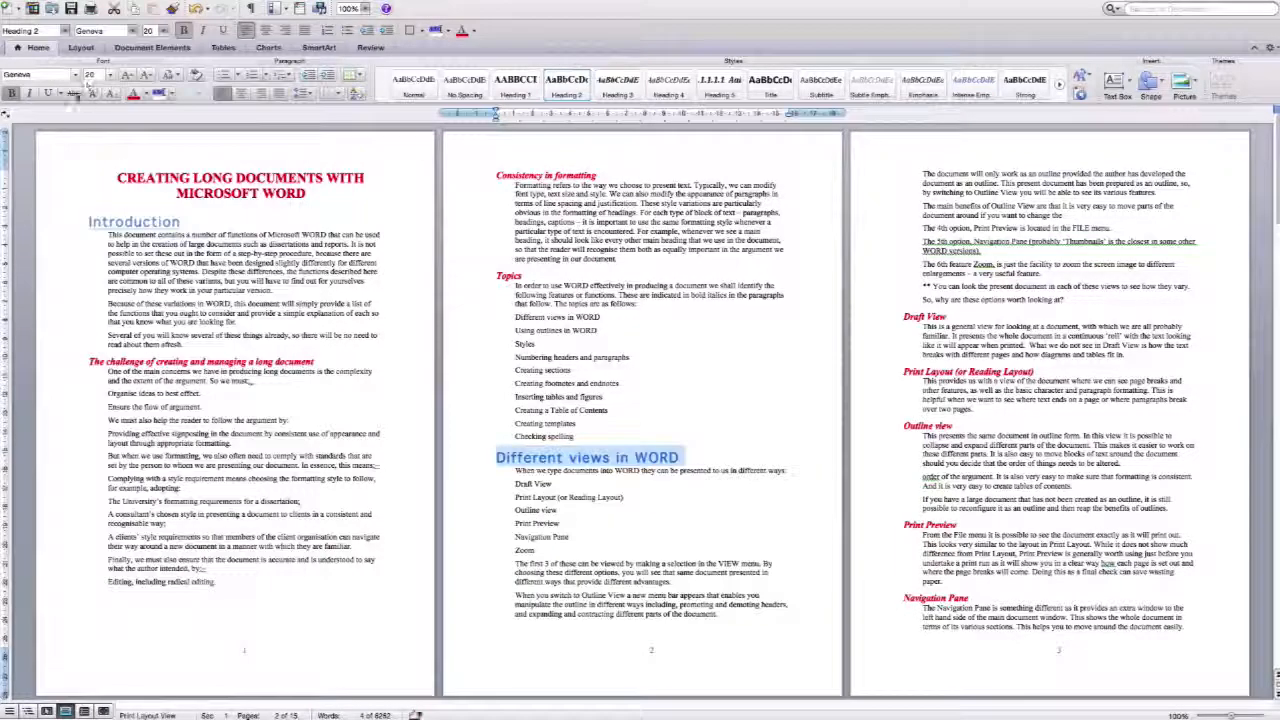
Restyle the heading about the challenge of creating and managing a long document as blue, underlined Geneva without bold
click(77, 76)
click(80, 165)
click(12, 93)
click(47, 93)
click(145, 94)
click(134, 172)
Restyle the Consistency in formatting heading as blue, underlined Geneva without italics or bold
click(473, 193)
click(137, 95)
click(47, 93)
click(30, 93)
click(76, 76)
click(80, 165)
click(12, 93)
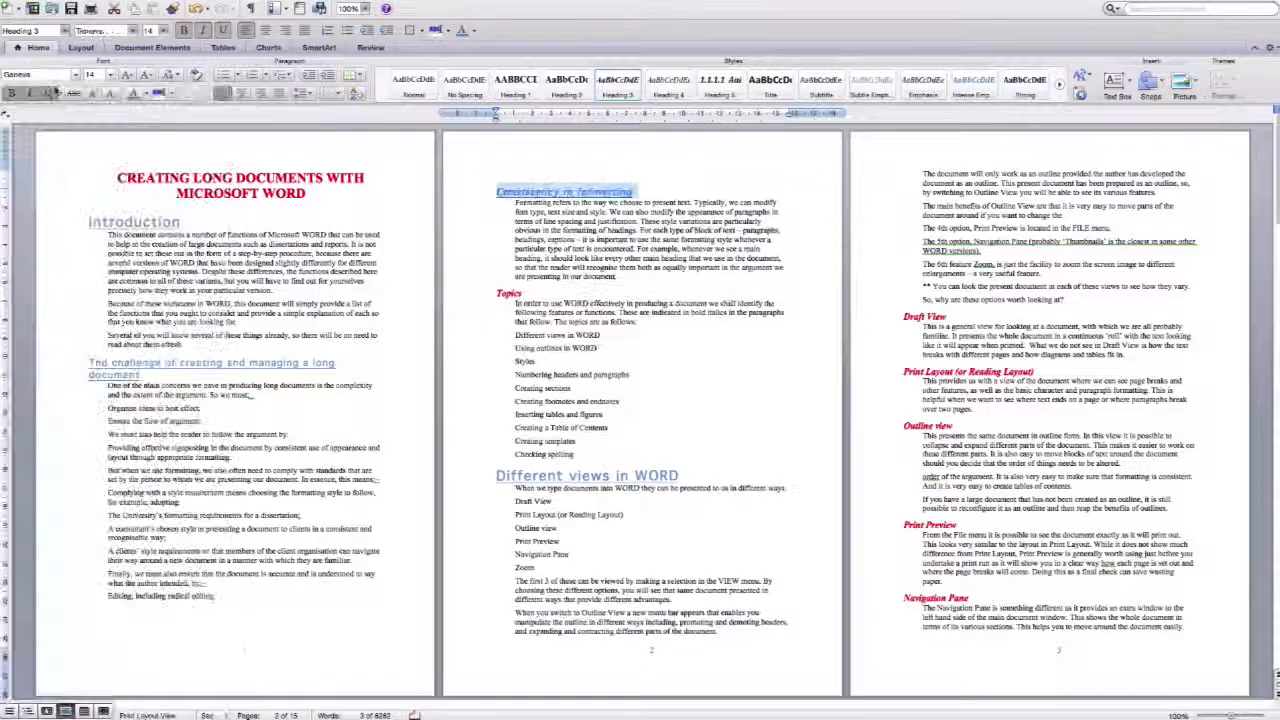
Restyle the Topics heading as blue, underlined Geneva without bold
click(473, 293)
click(133, 94)
click(47, 93)
click(76, 76)
click(80, 165)
click(12, 93)
Restyle the Draft View heading as blue, underlined Geneva without italics or bold
click(877, 315)
click(133, 94)
click(47, 93)
click(30, 93)
click(76, 76)
click(80, 165)
click(12, 93)
Restyle the Print Layout and Outline view headings as blue, underlined Geneva without italics or bold
click(868, 373)
click(134, 94)
click(47, 93)
click(30, 93)
click(76, 76)
click(134, 94)
click(47, 93)
click(30, 93)
click(76, 76)
click(80, 165)
click(12, 93)
Underline the Print Preview heading, set its font to Geneva and remove its bold
click(876, 530)
click(47, 93)
click(76, 76)
click(80, 165)
click(12, 93)
Colour the Navigation Pane heading blue, remove its italics and underline it
click(876, 604)
click(134, 94)
click(30, 93)
click(47, 93)
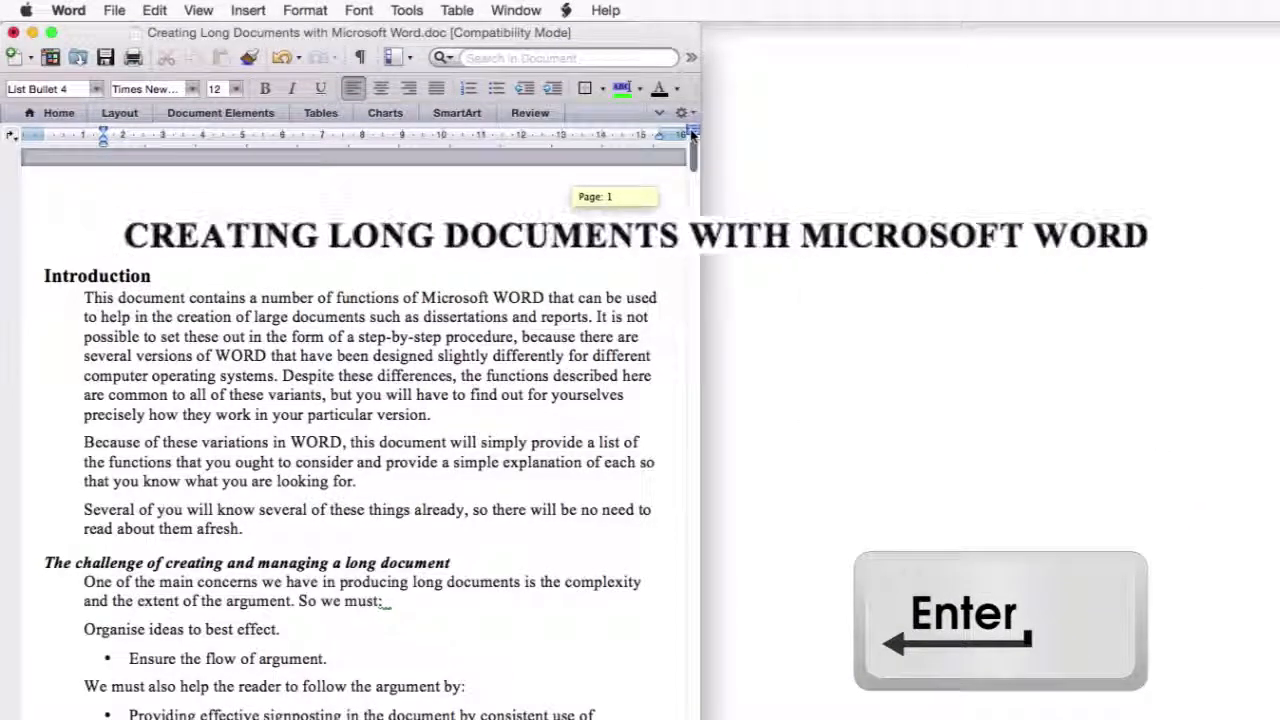
Select the whole document and check its word count
scroll(695, 178, down, 3)
drag(695, 179, 698, 224)
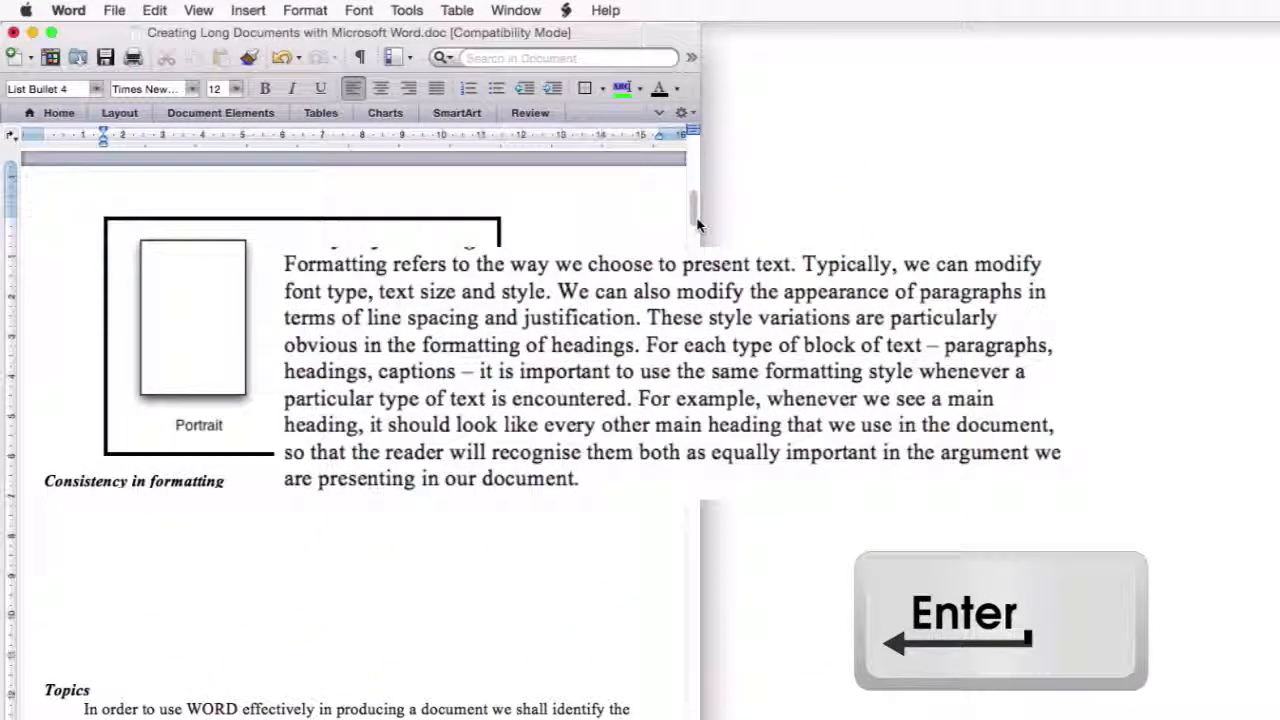
drag(695, 224, 694, 135)
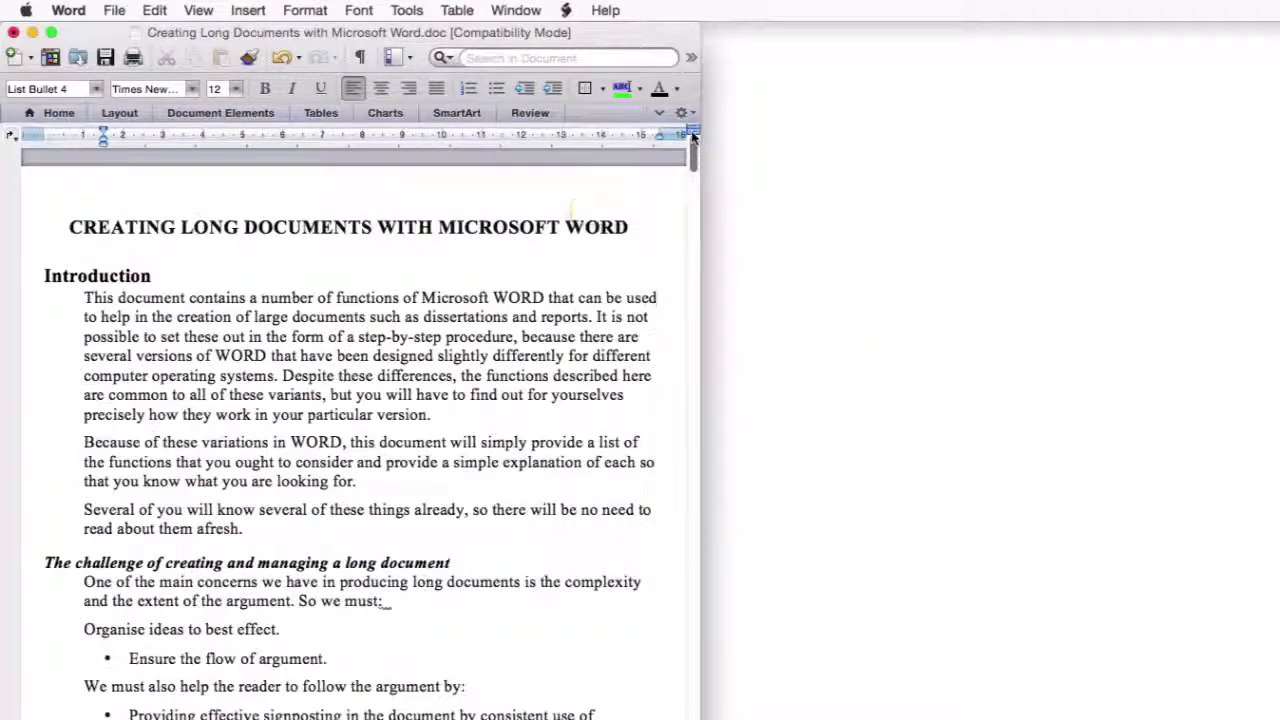
key(super+a)
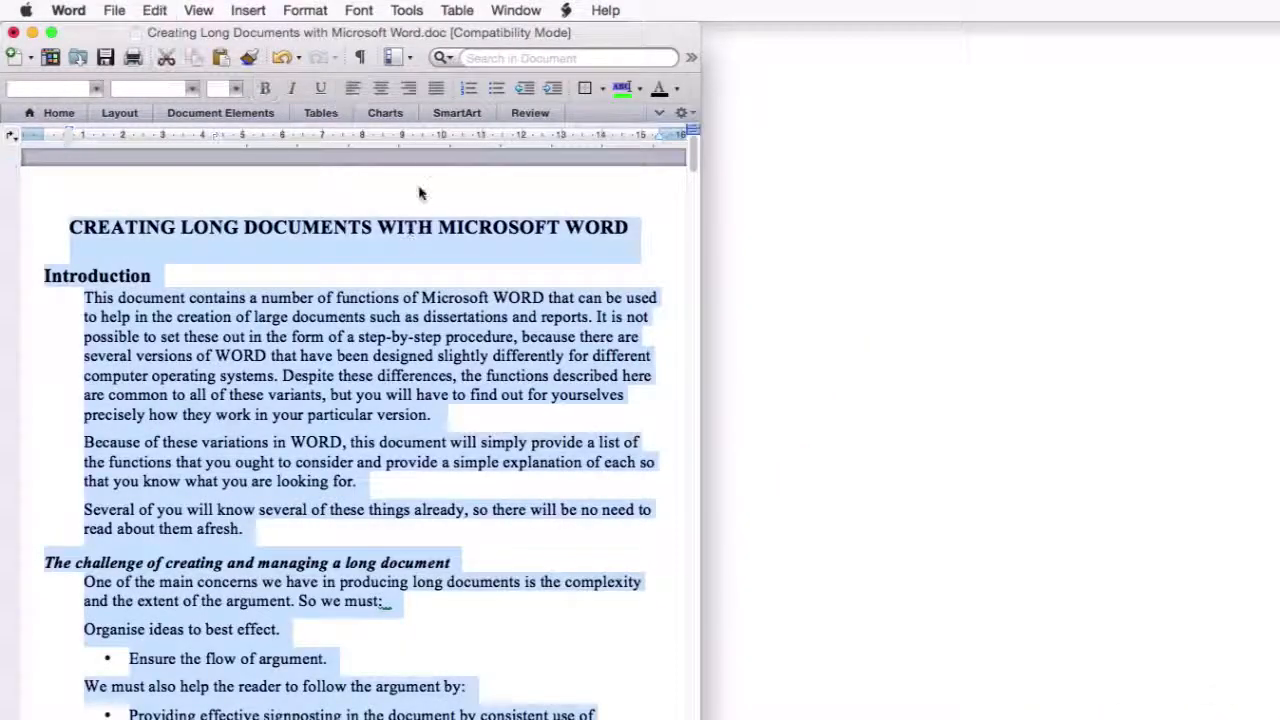
click(409, 10)
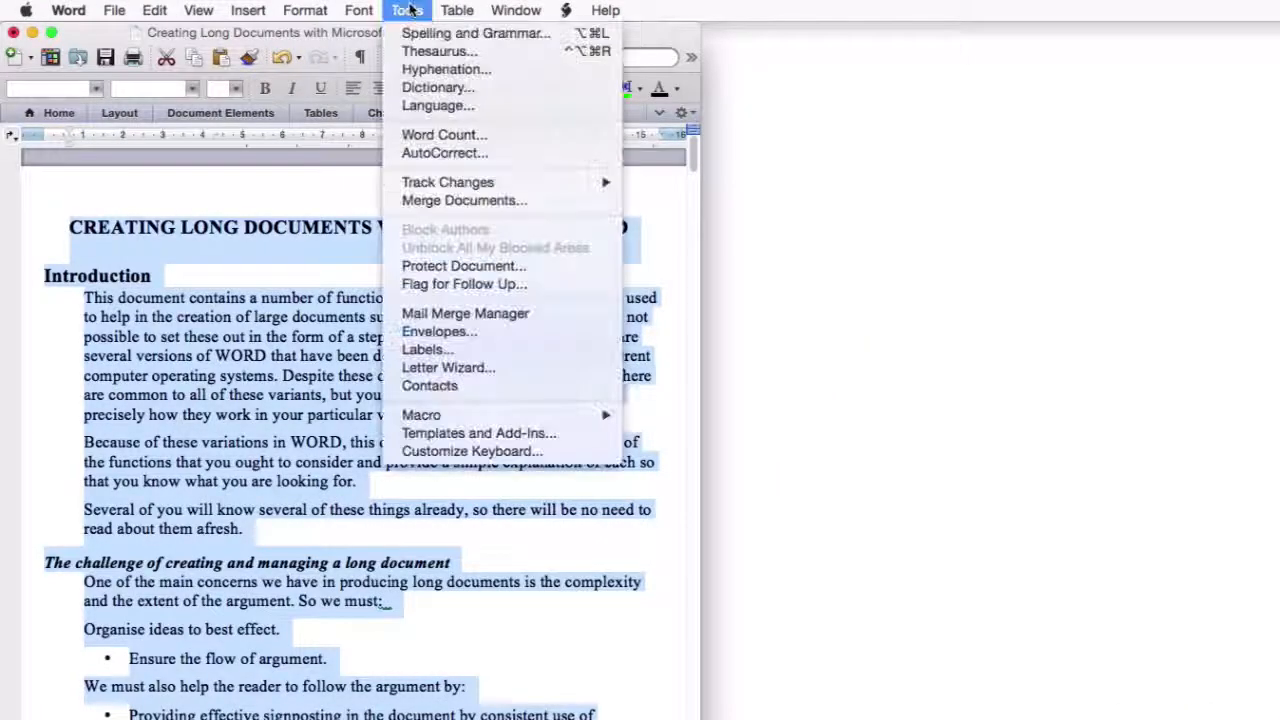
click(443, 136)
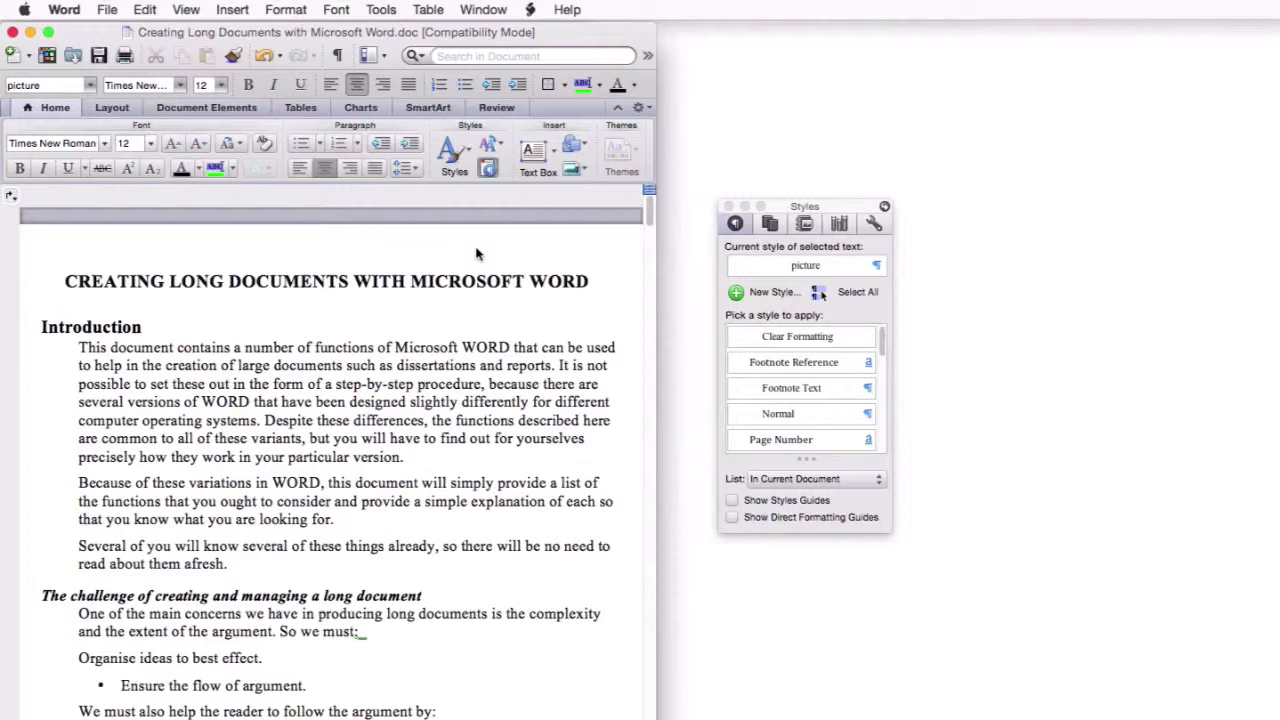
Create a paragraph style named Red with a red font colour and apply it to the first Introduction paragraph
click(287, 10)
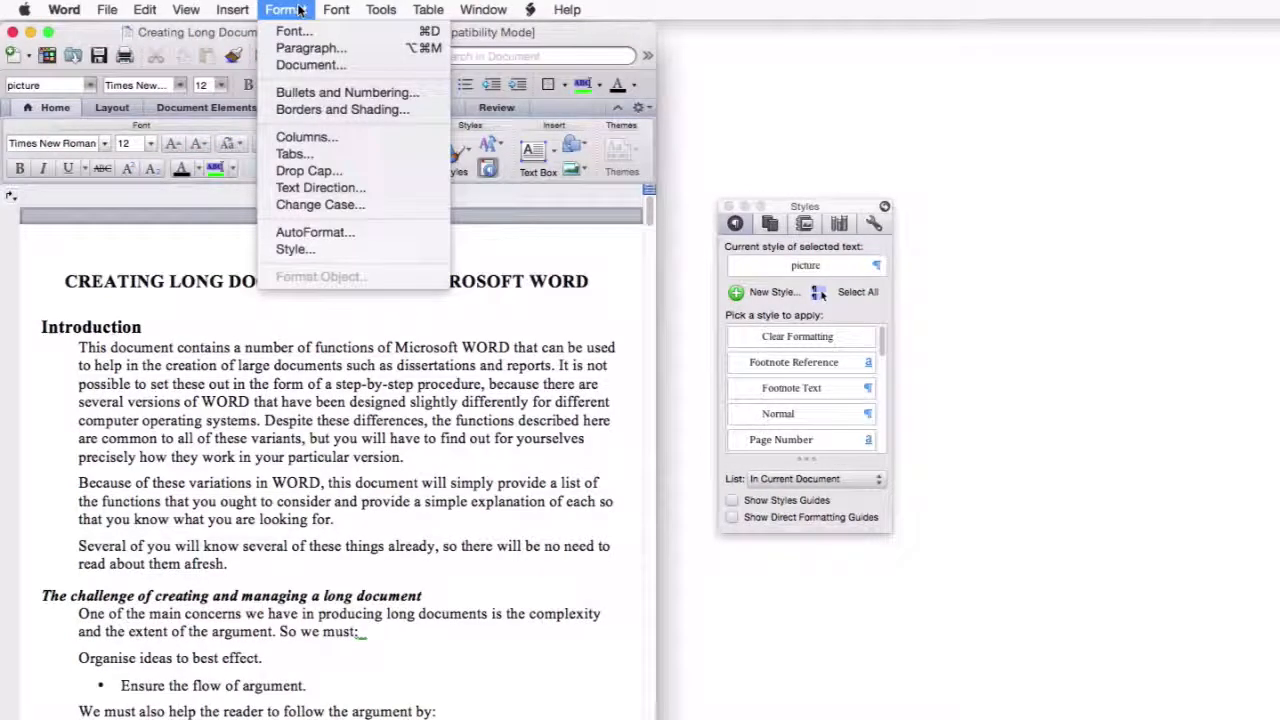
click(296, 249)
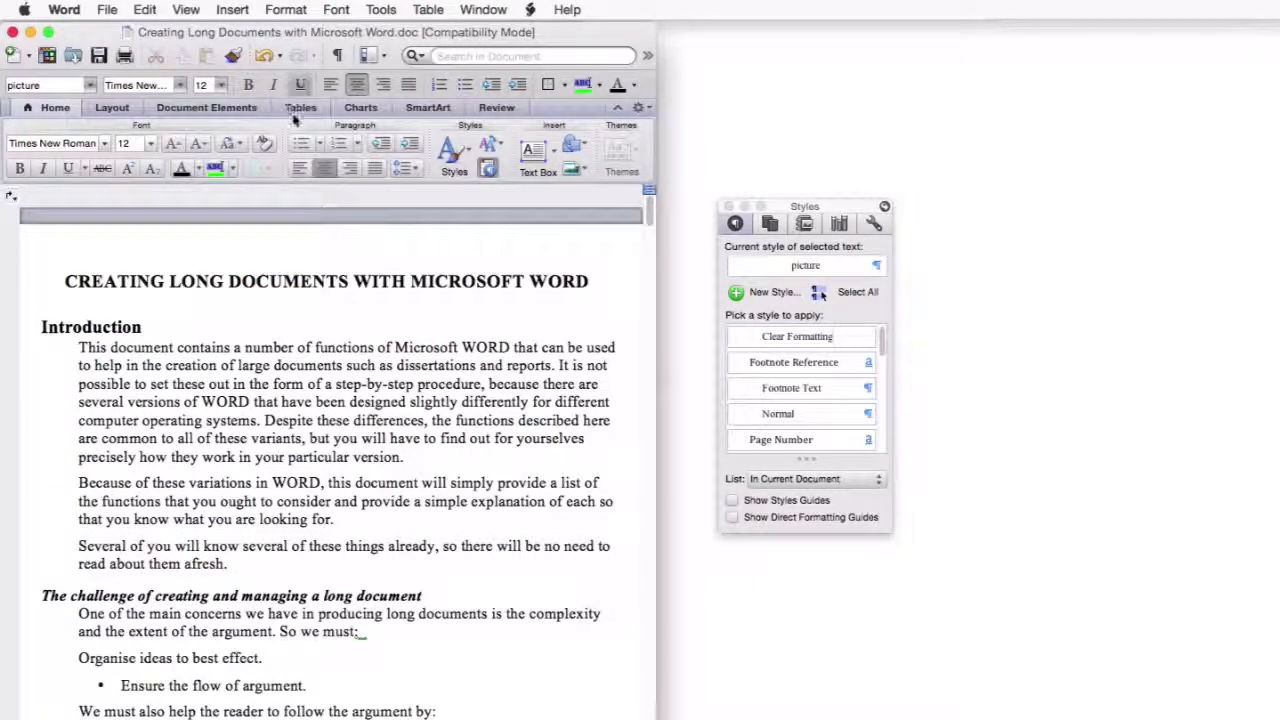
triple_click(192, 369)
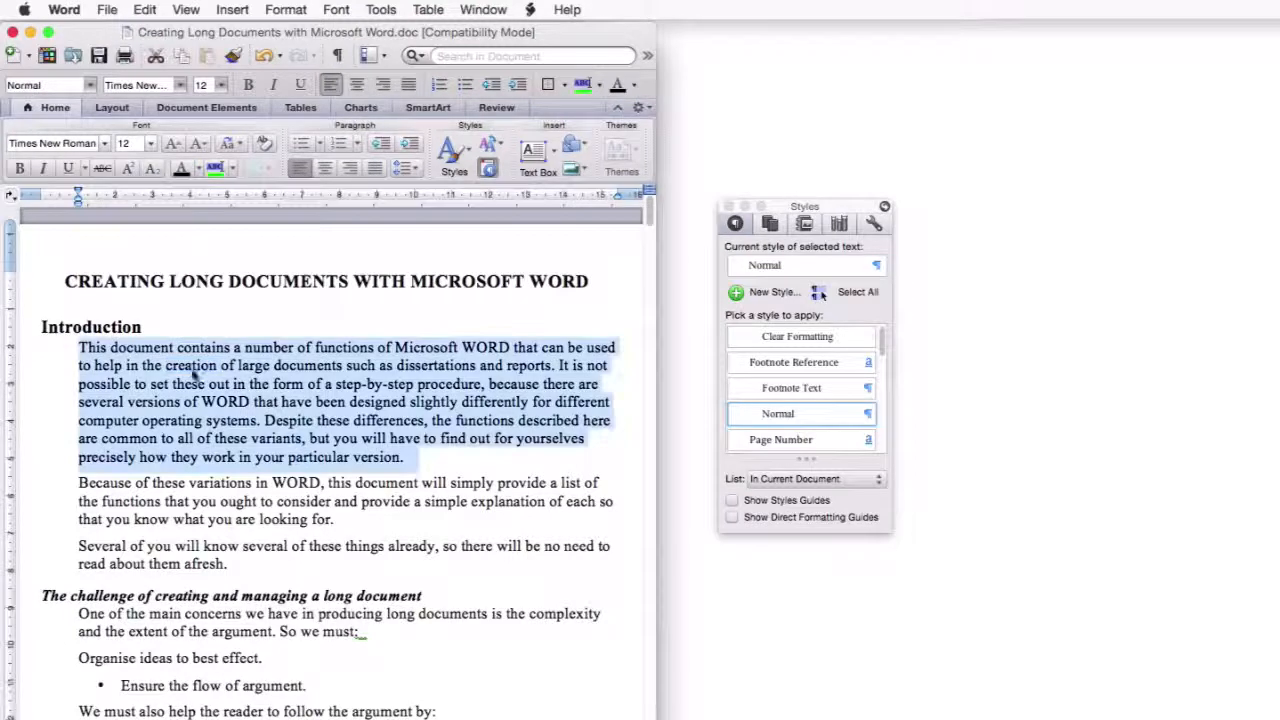
click(287, 10)
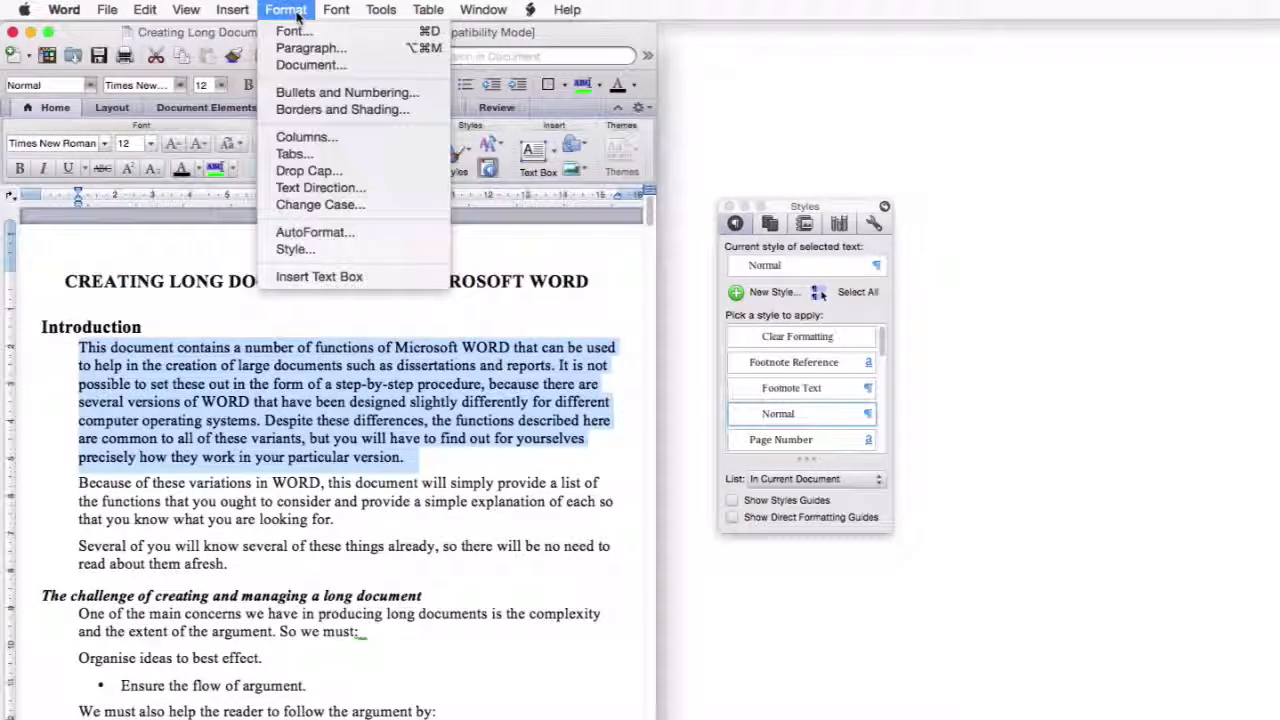
click(298, 250)
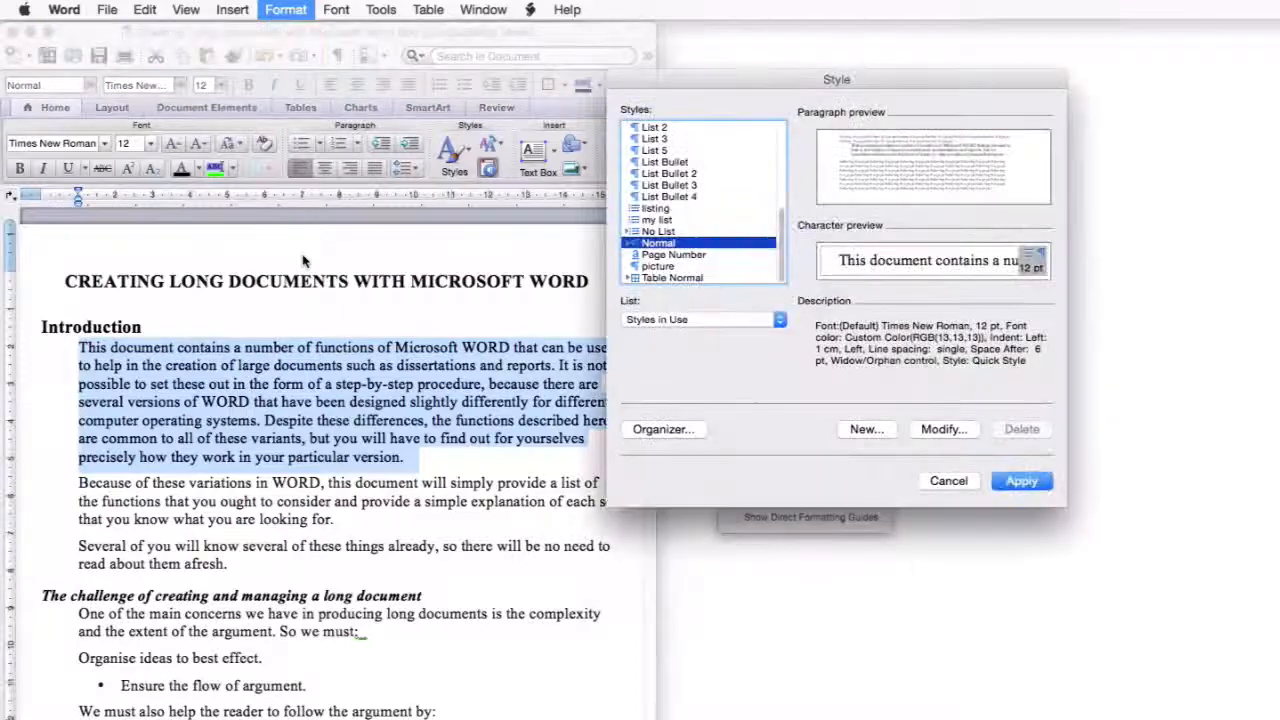
click(866, 429)
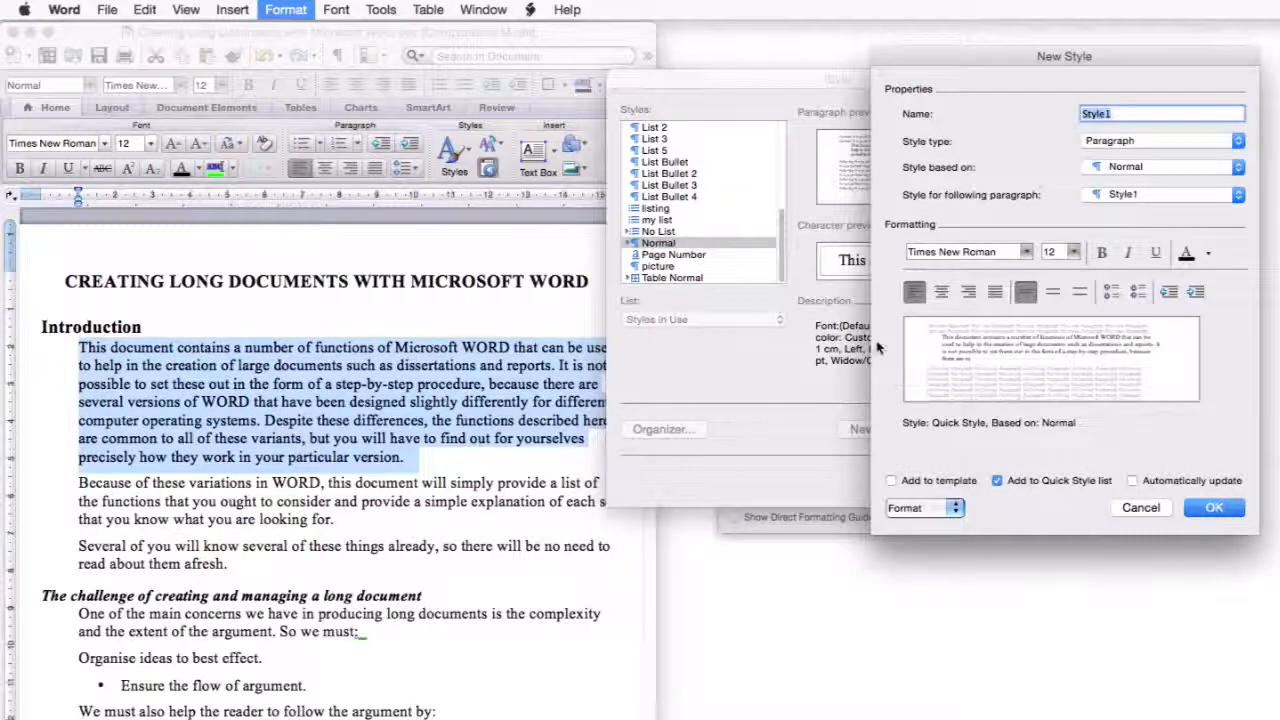
text(Red)
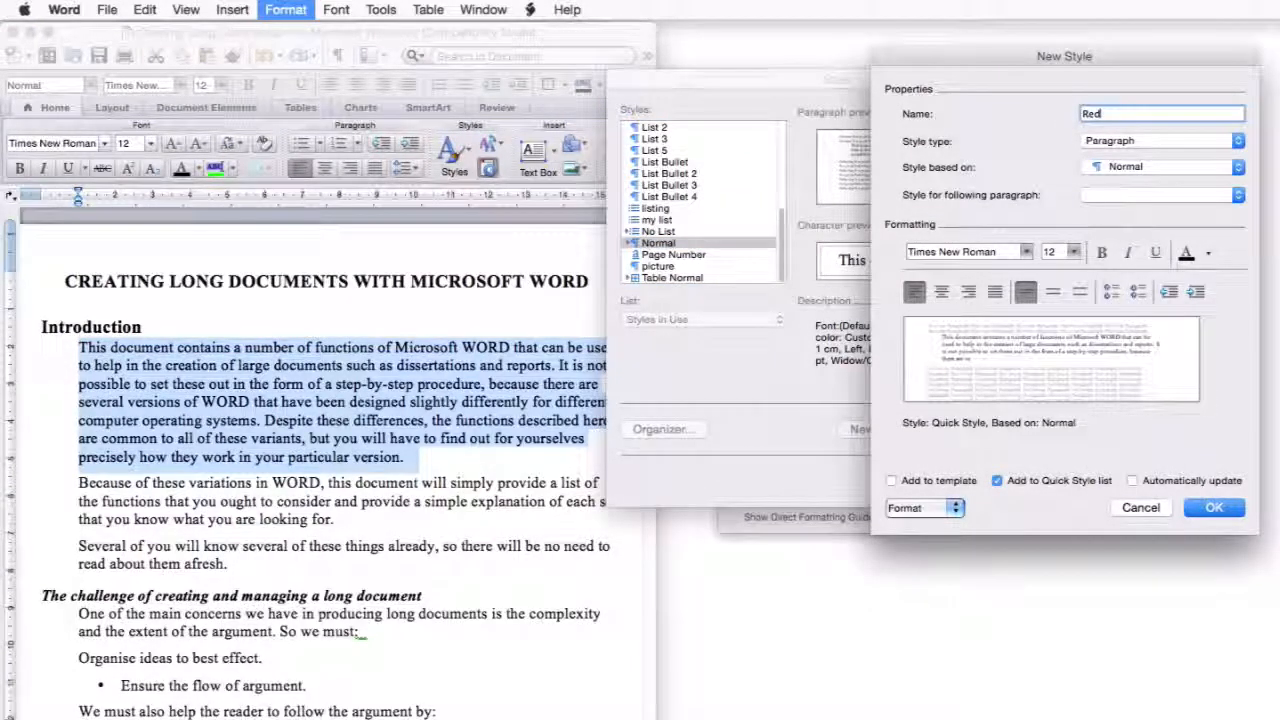
click(1208, 255)
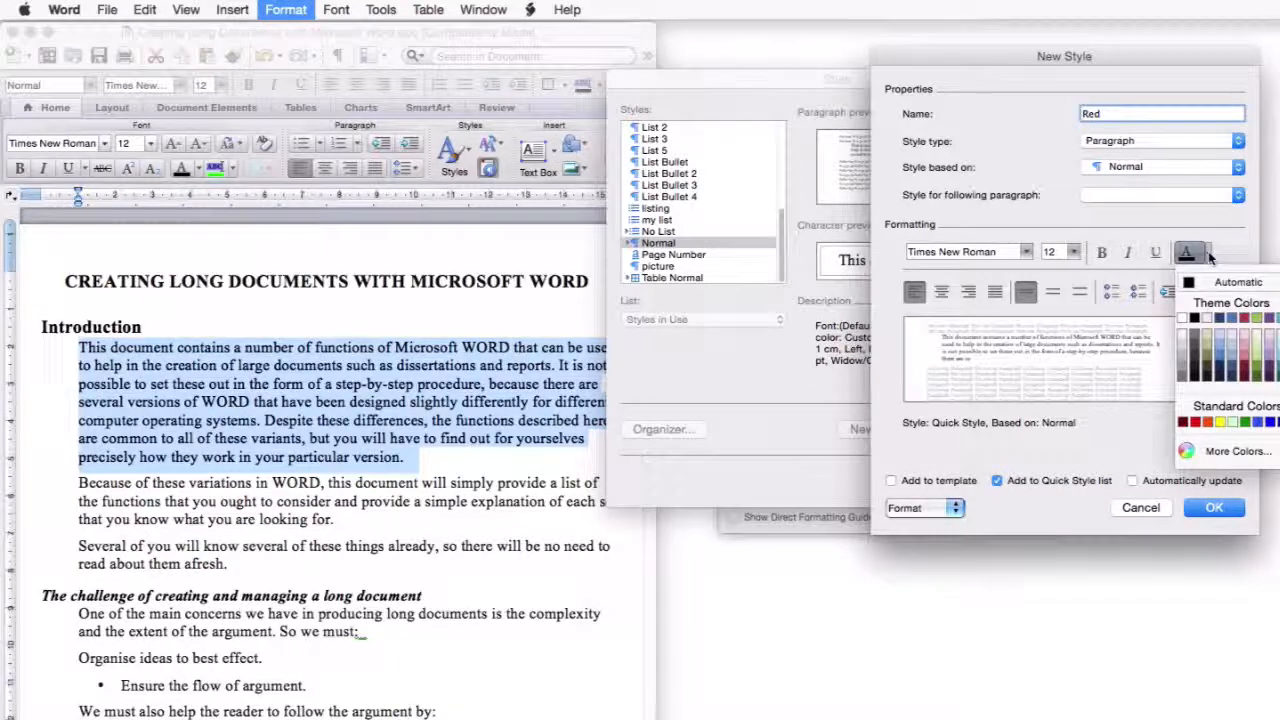
click(1196, 422)
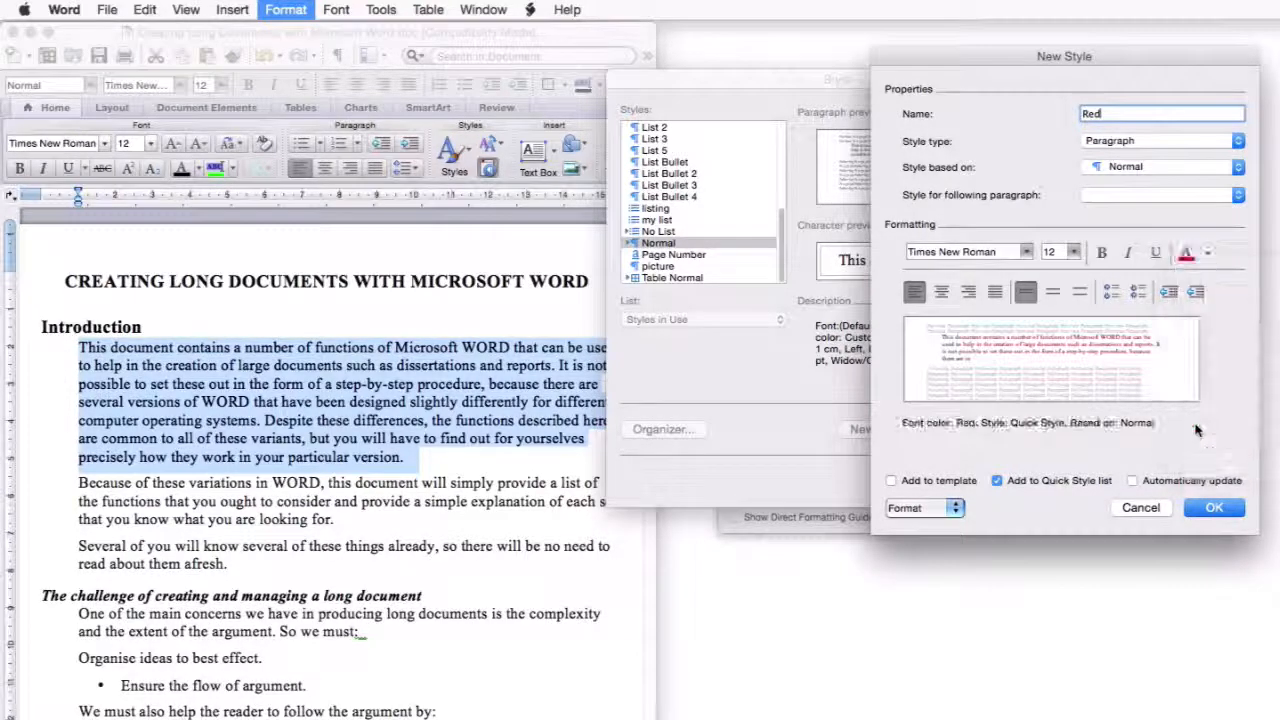
click(1207, 508)
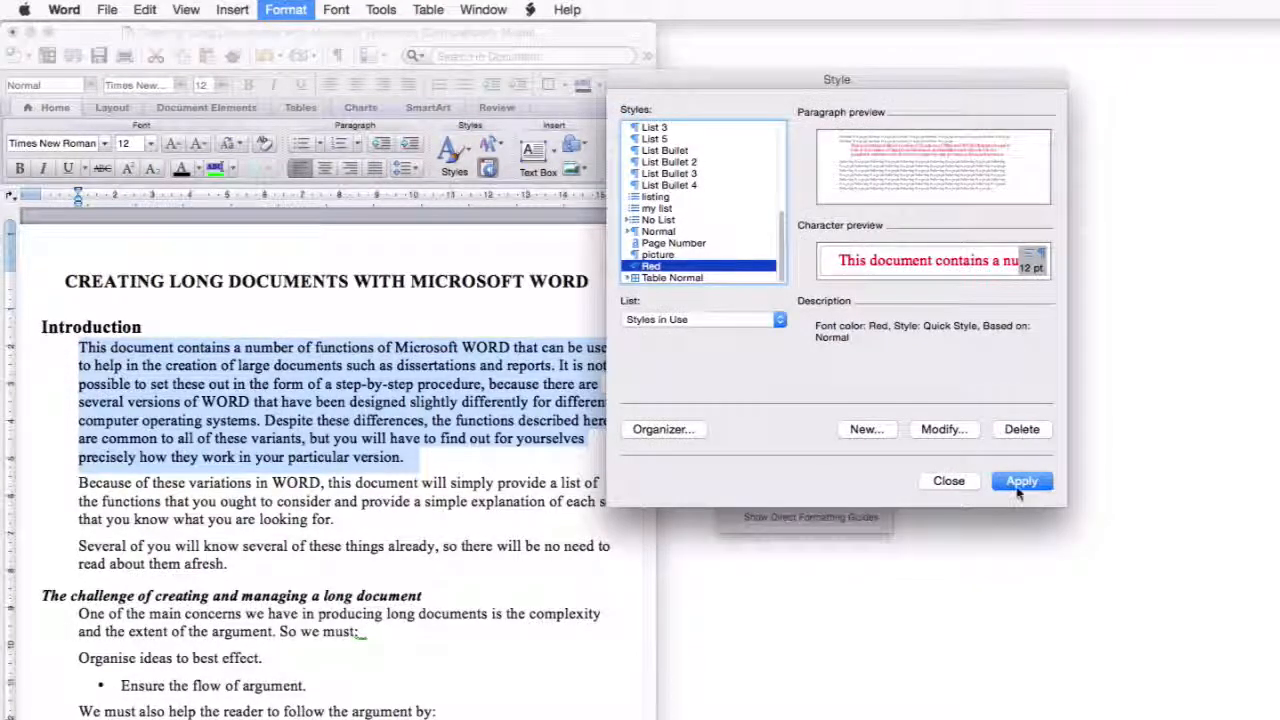
click(1020, 483)
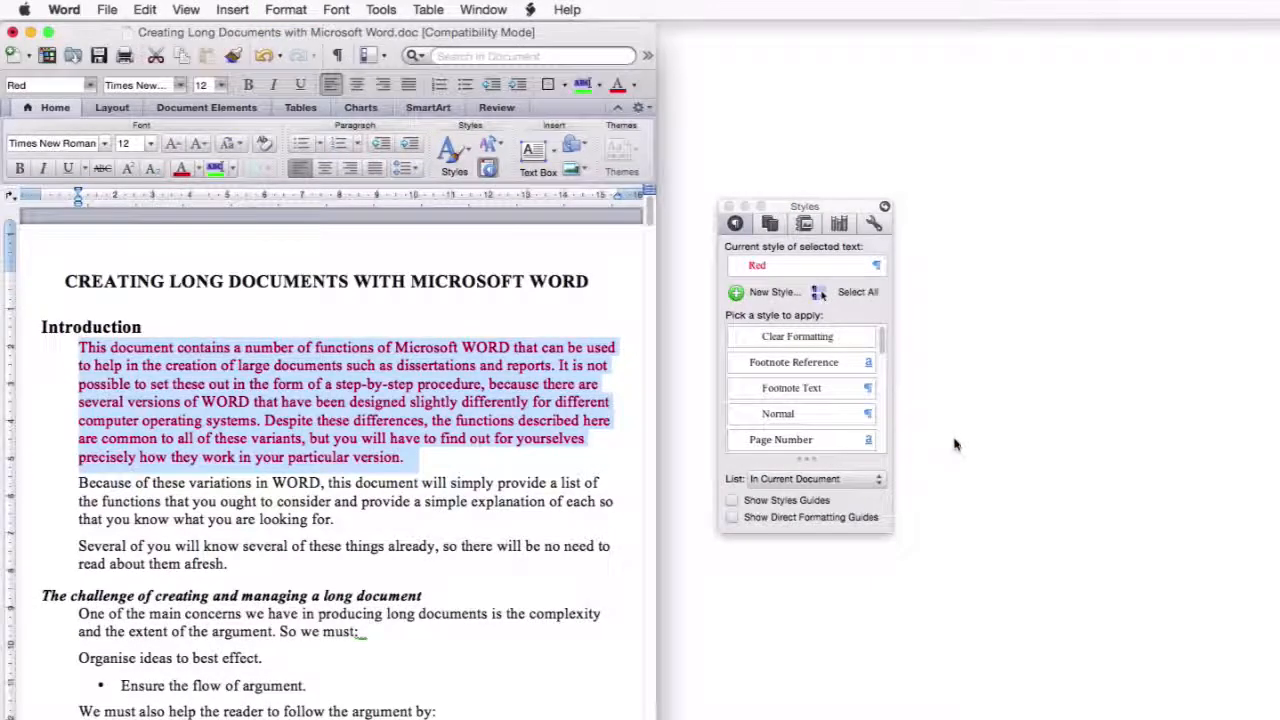
Find the Red style in the list of available styles and pick it for the first Introduction paragraph
click(537, 461)
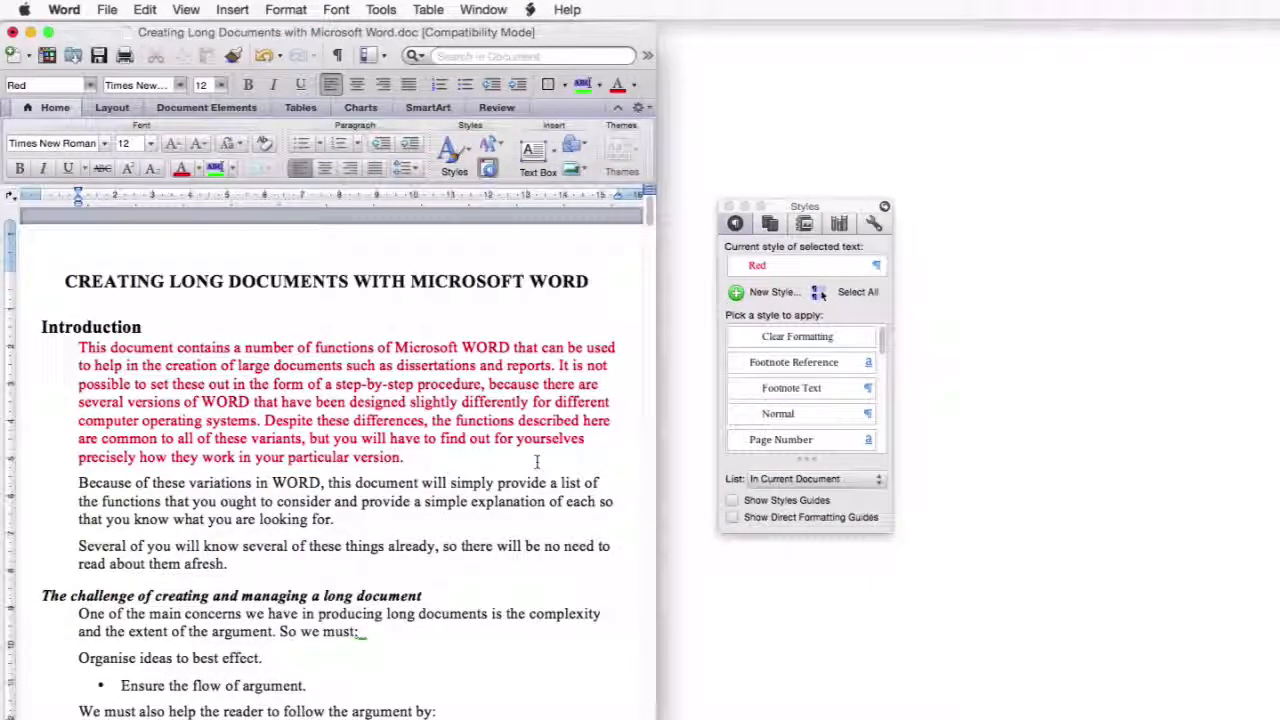
click(89, 86)
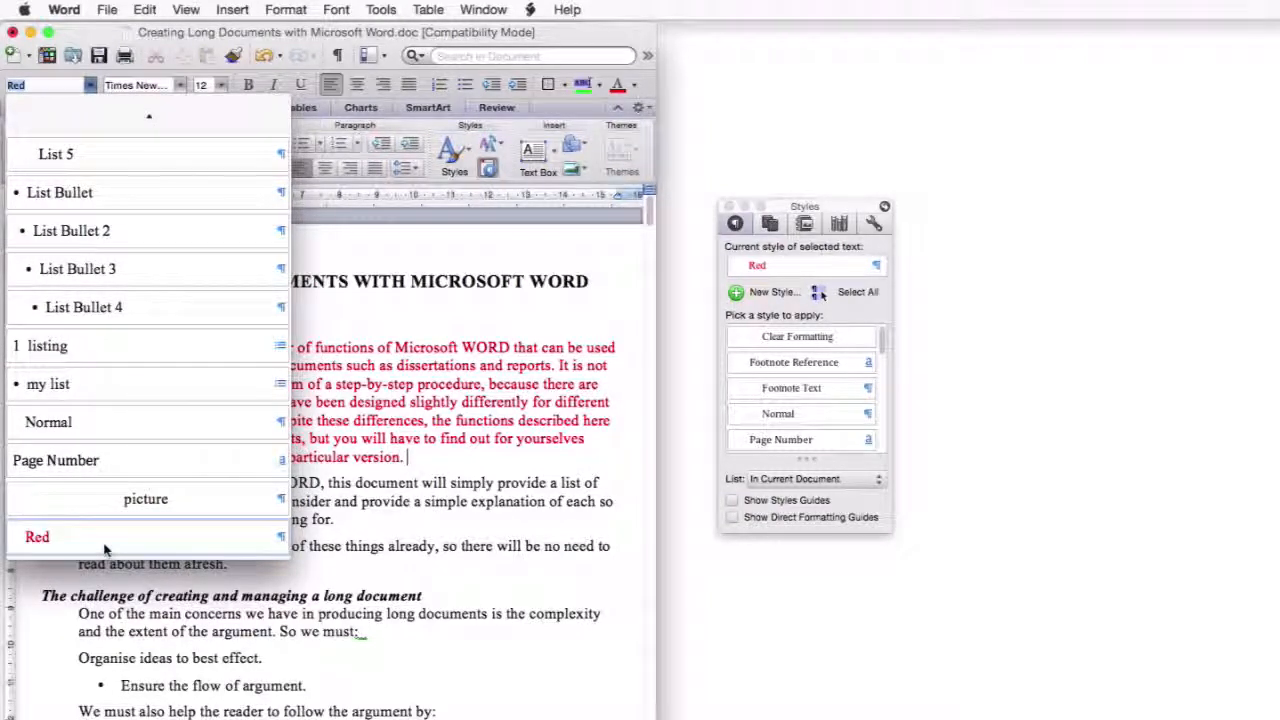
click(105, 549)
Create a paragraph style named Blue with a blue theme font colour and apply it to the second Introduction paragraph
triple_click(318, 518)
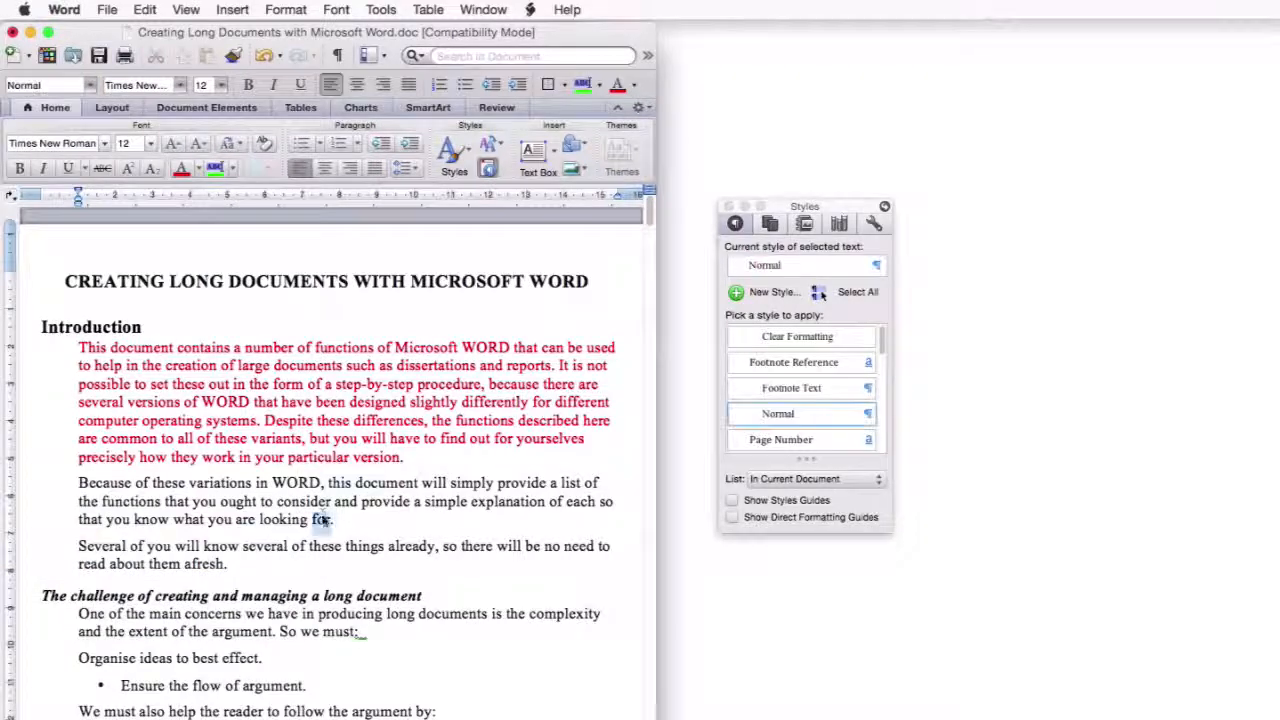
click(286, 9)
click(293, 249)
click(864, 429)
text(Blue)
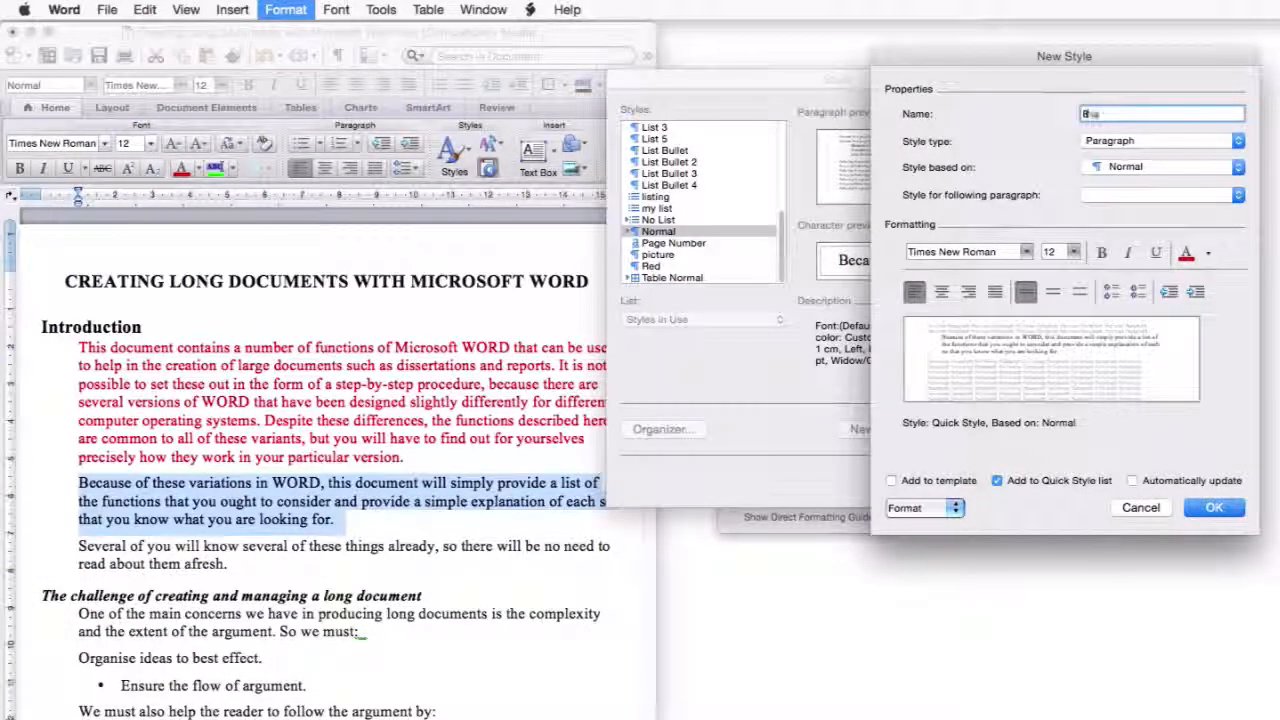
click(1208, 253)
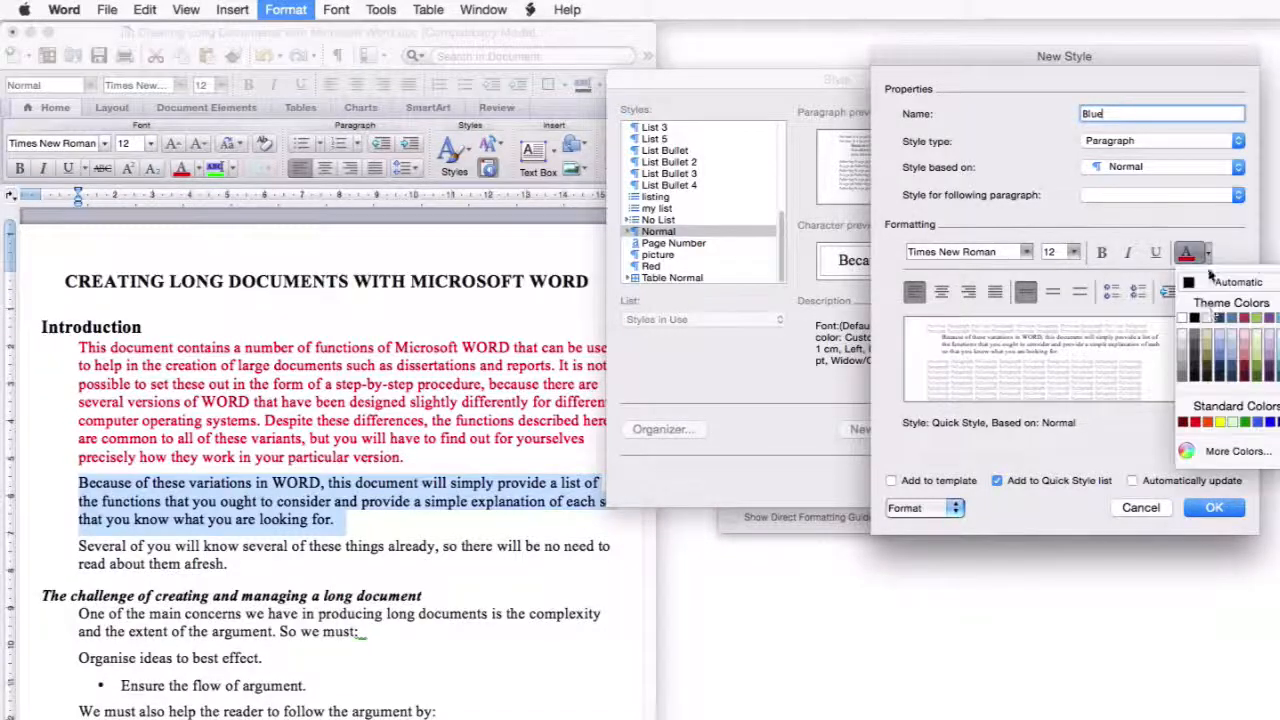
click(1219, 358)
click(1214, 507)
click(1021, 481)
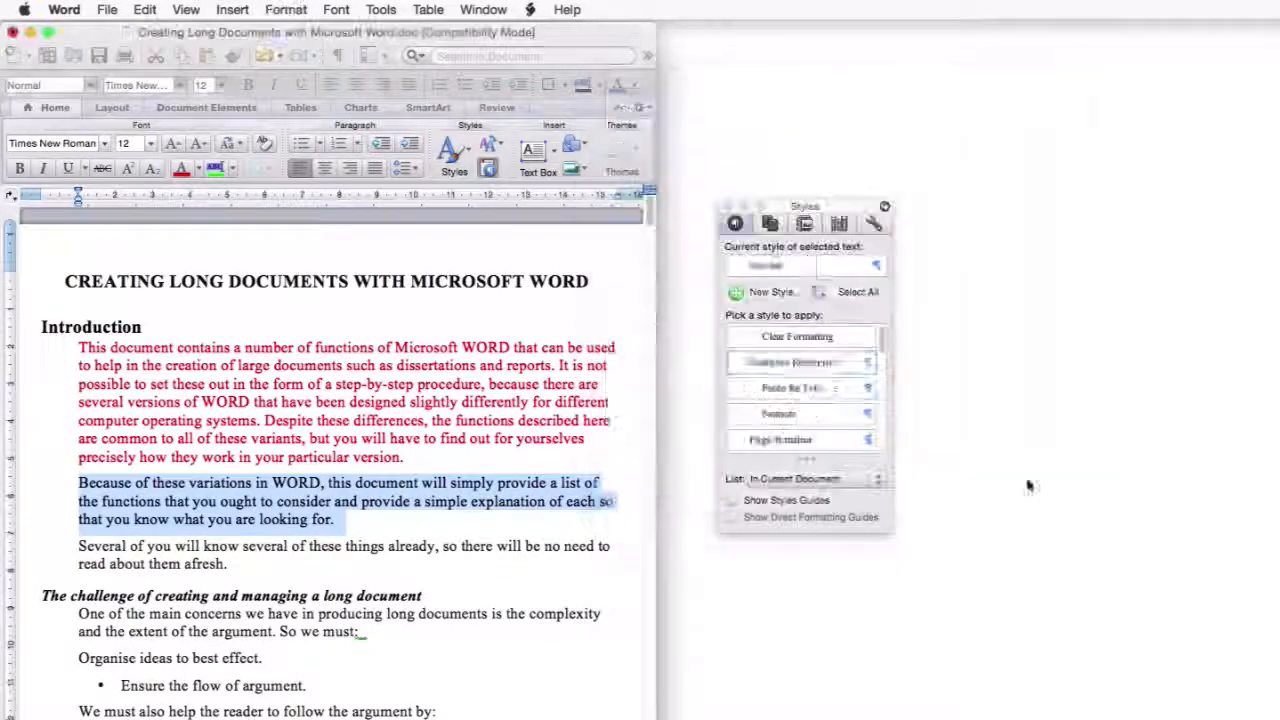
click(360, 513)
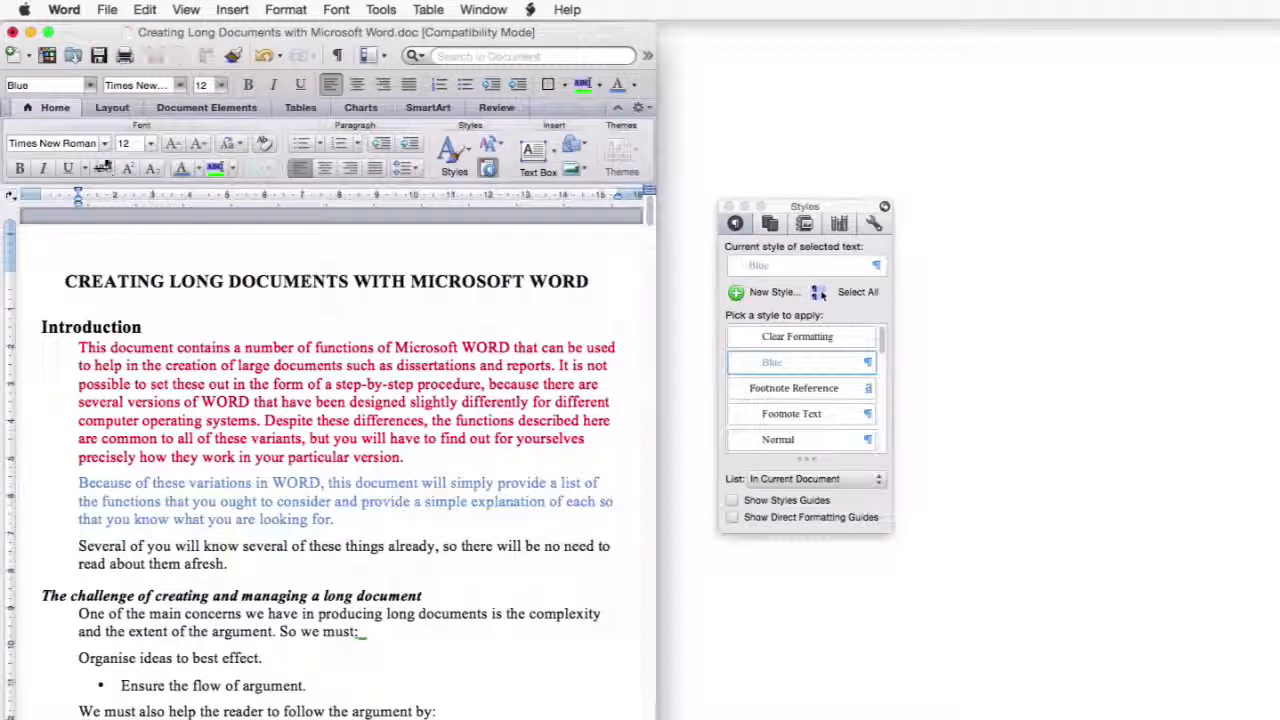
click(89, 86)
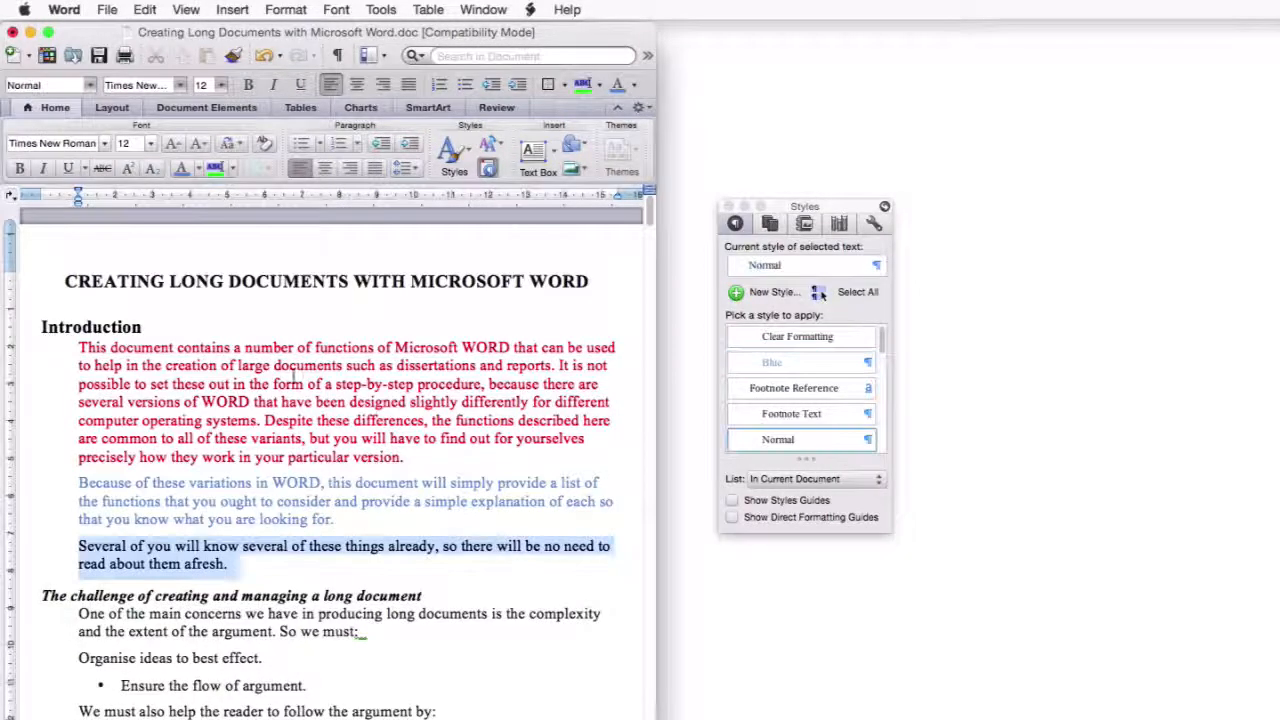
Create a Yellow paragraph style with a yellow font colour and apply it to the third Introduction paragraph
click(286, 9)
click(300, 248)
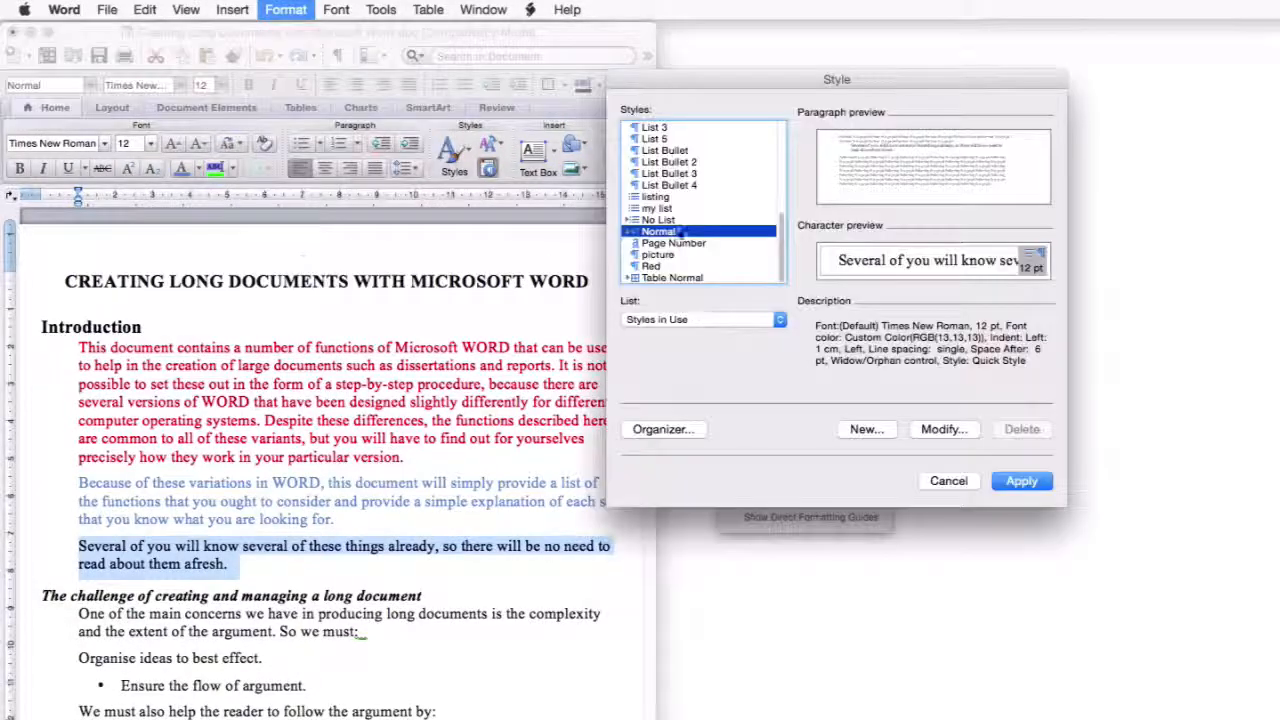
click(870, 428)
text(Sellow)
click(1208, 252)
click(1190, 402)
click(1214, 507)
click(1037, 487)
click(299, 547)
click(89, 86)
Apply the Blue style to all three Introduction paragraphs
click(326, 574)
click(326, 501)
drag(326, 404, 277, 543)
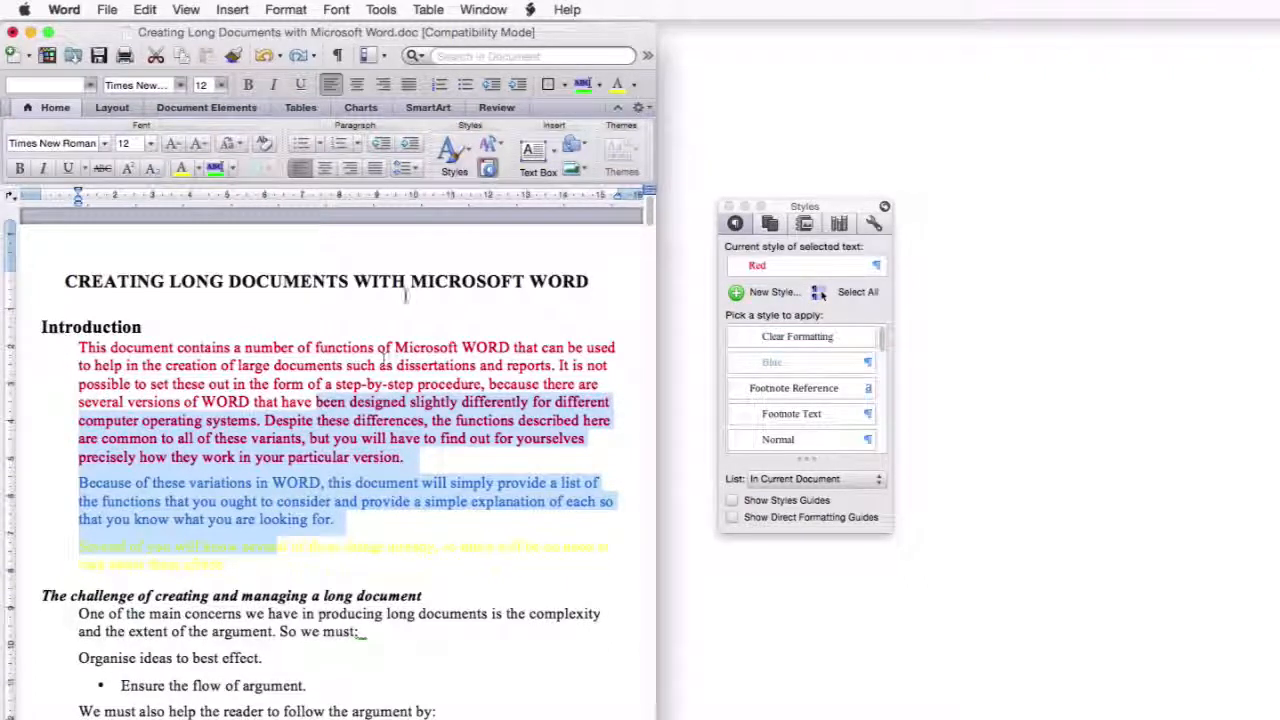
click(765, 363)
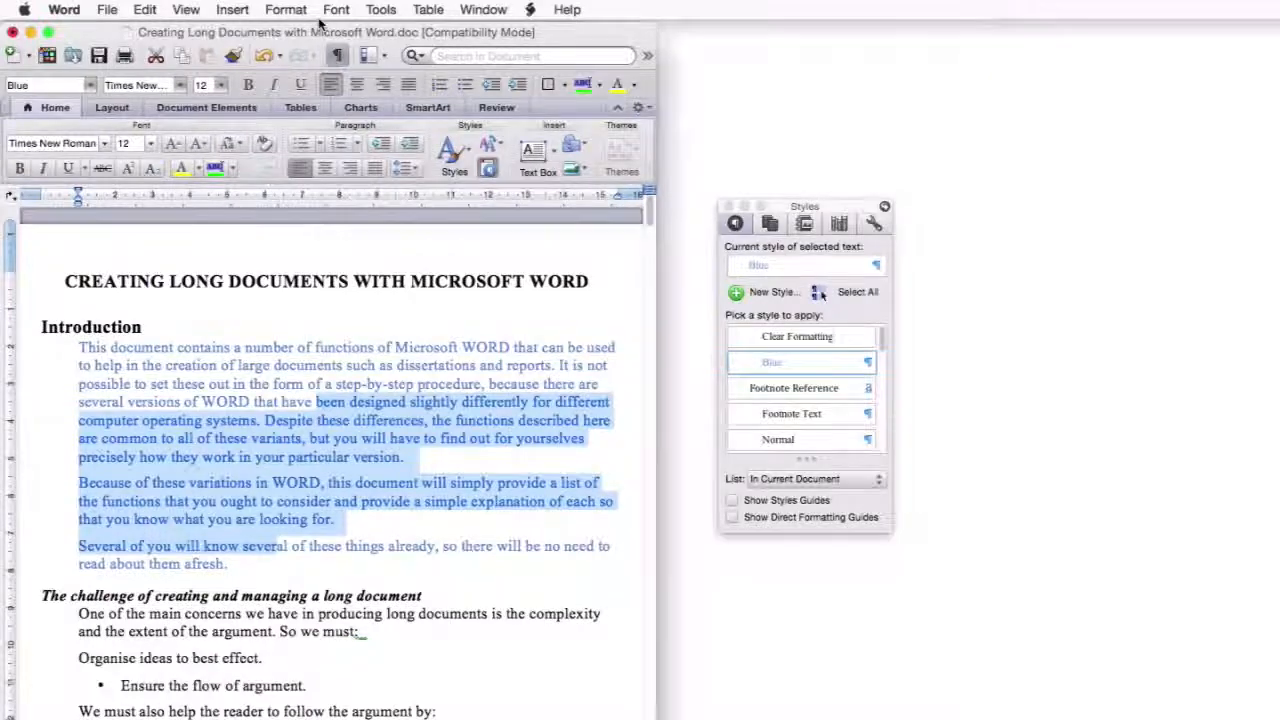
Modify the Blue paragraph style to use italic text and apply it to the selected Introduction paragraphs
click(286, 10)
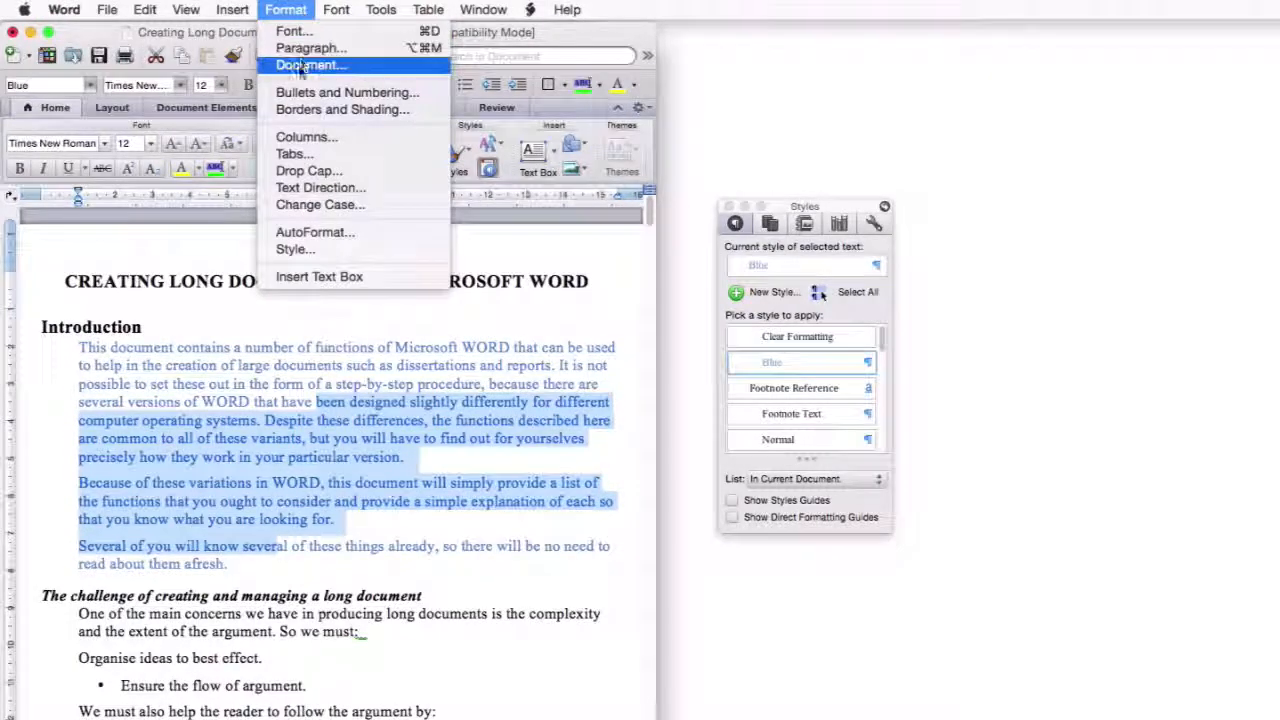
click(300, 249)
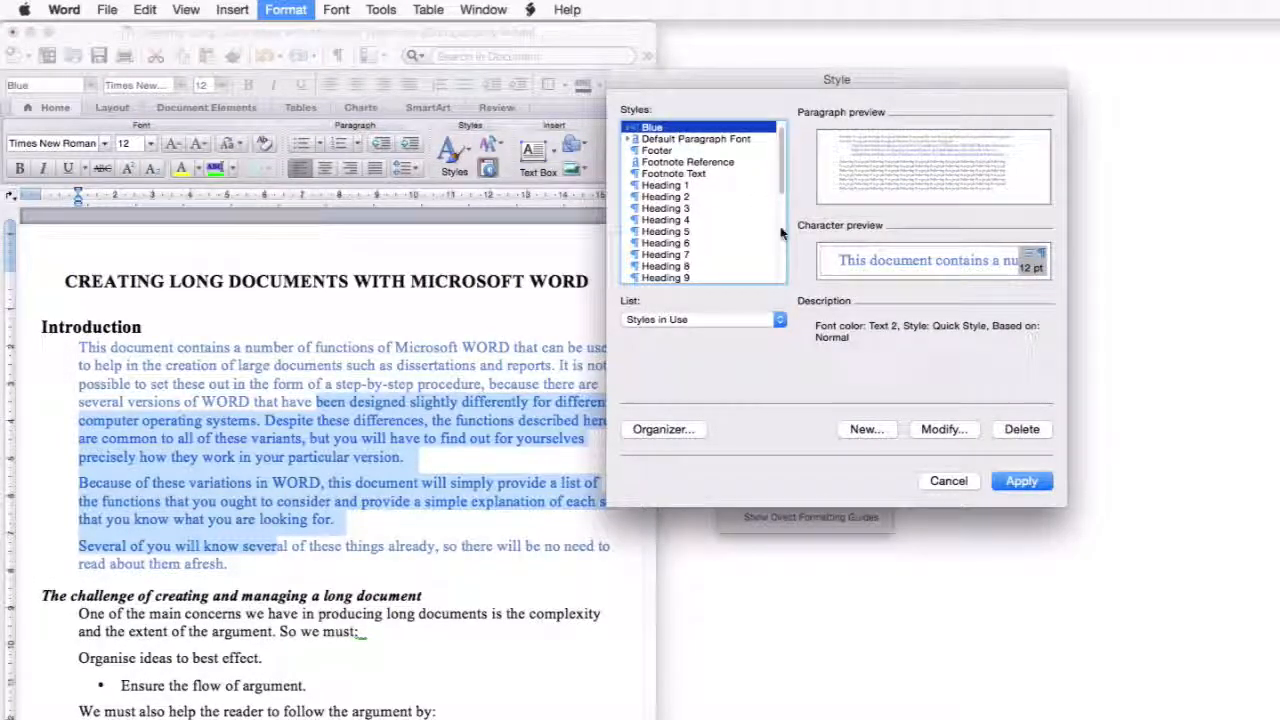
click(966, 433)
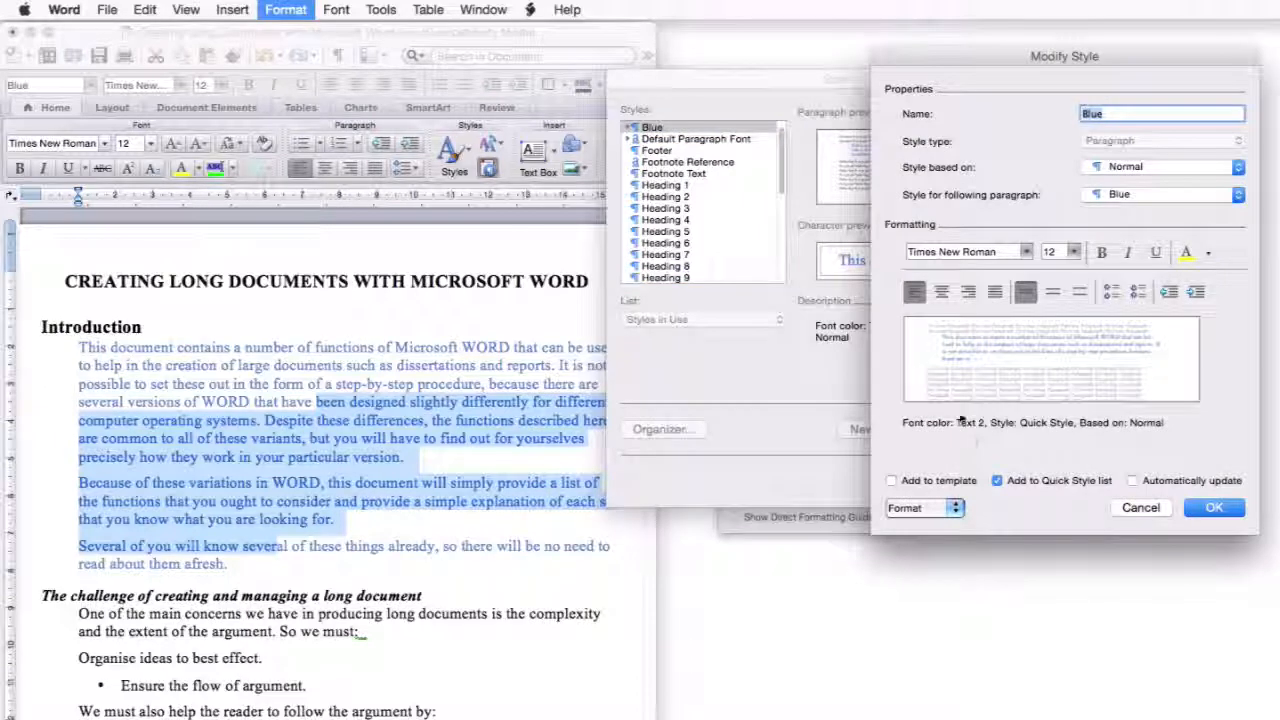
click(1128, 254)
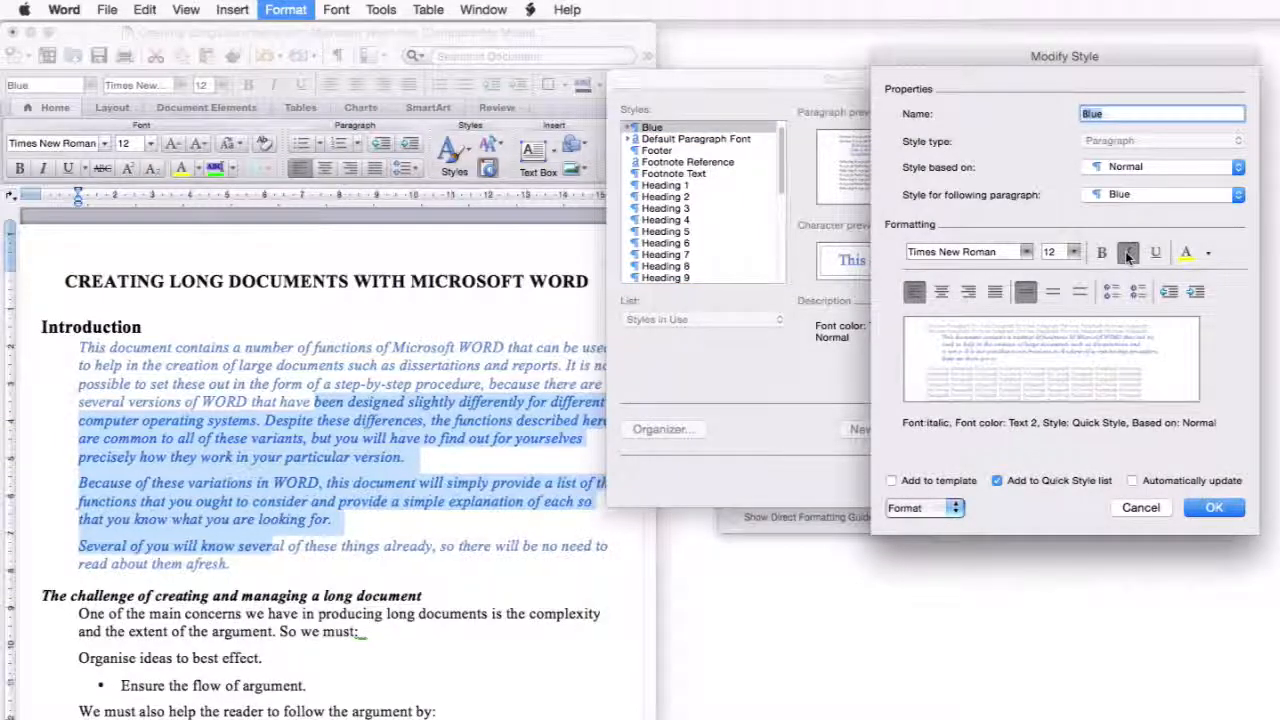
click(1218, 508)
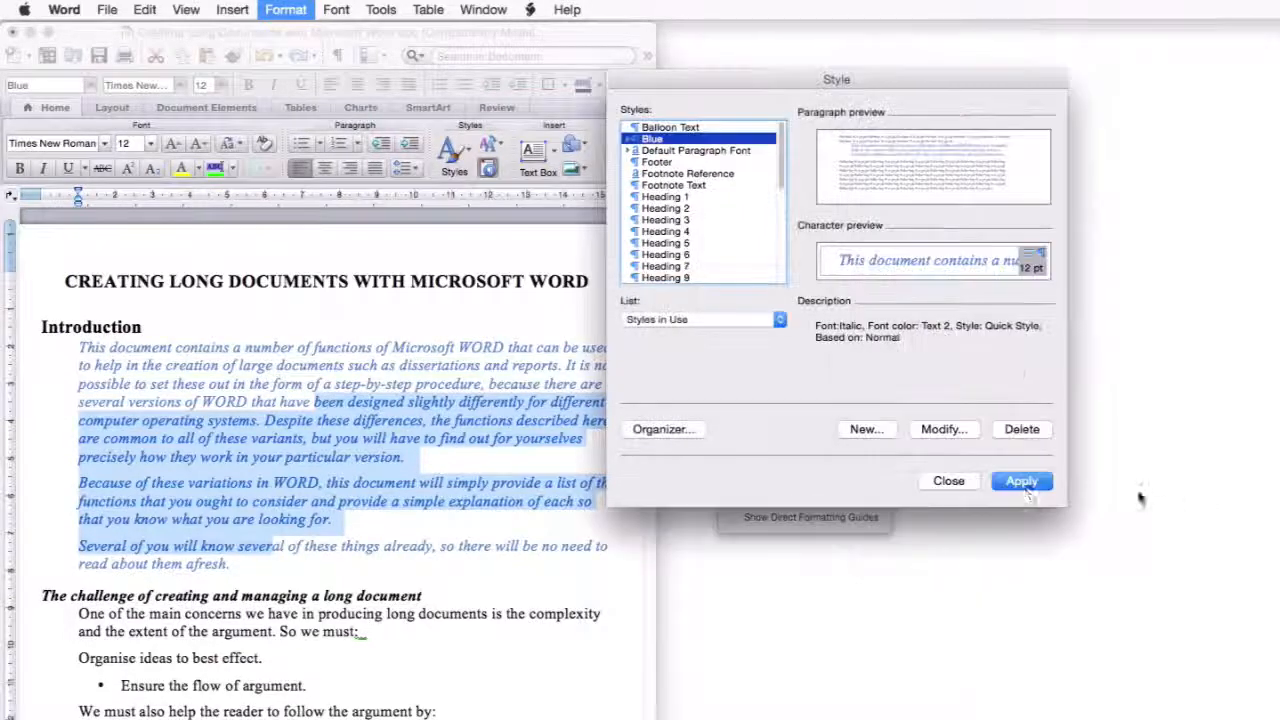
click(1010, 484)
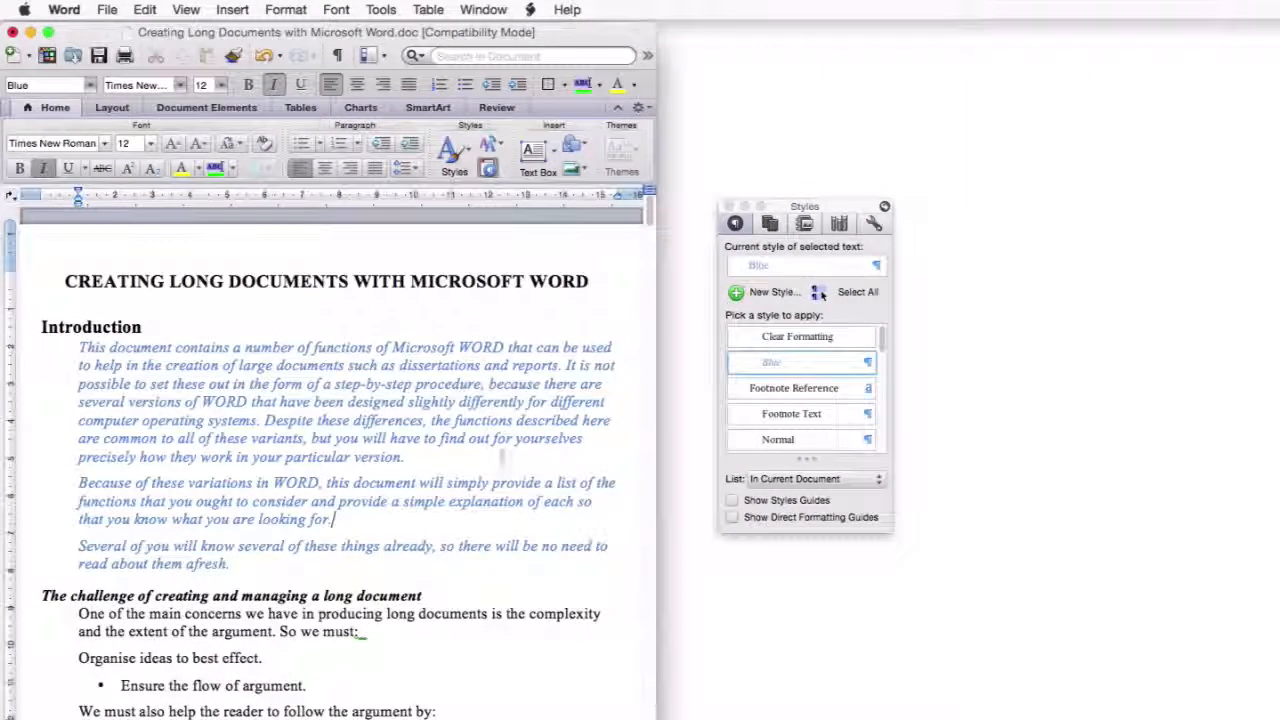
Return the three Introduction paragraphs to the Normal style
drag(400, 365, 380, 546)
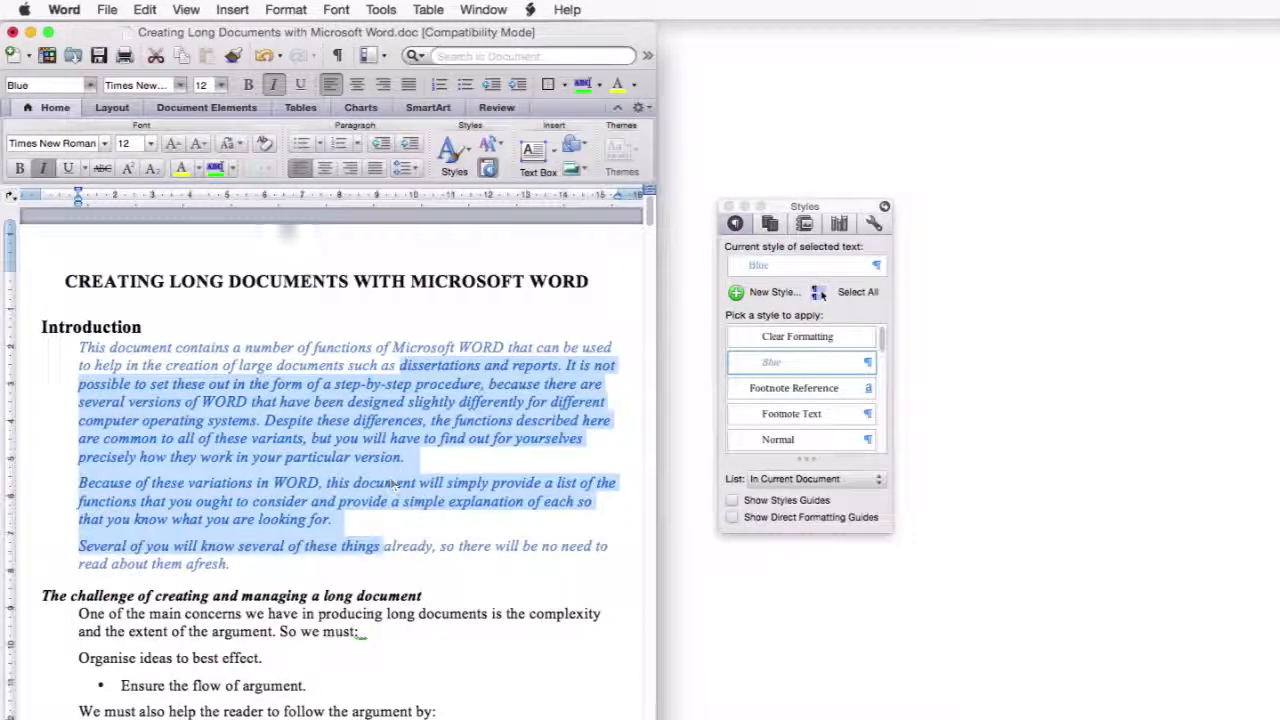
click(90, 84)
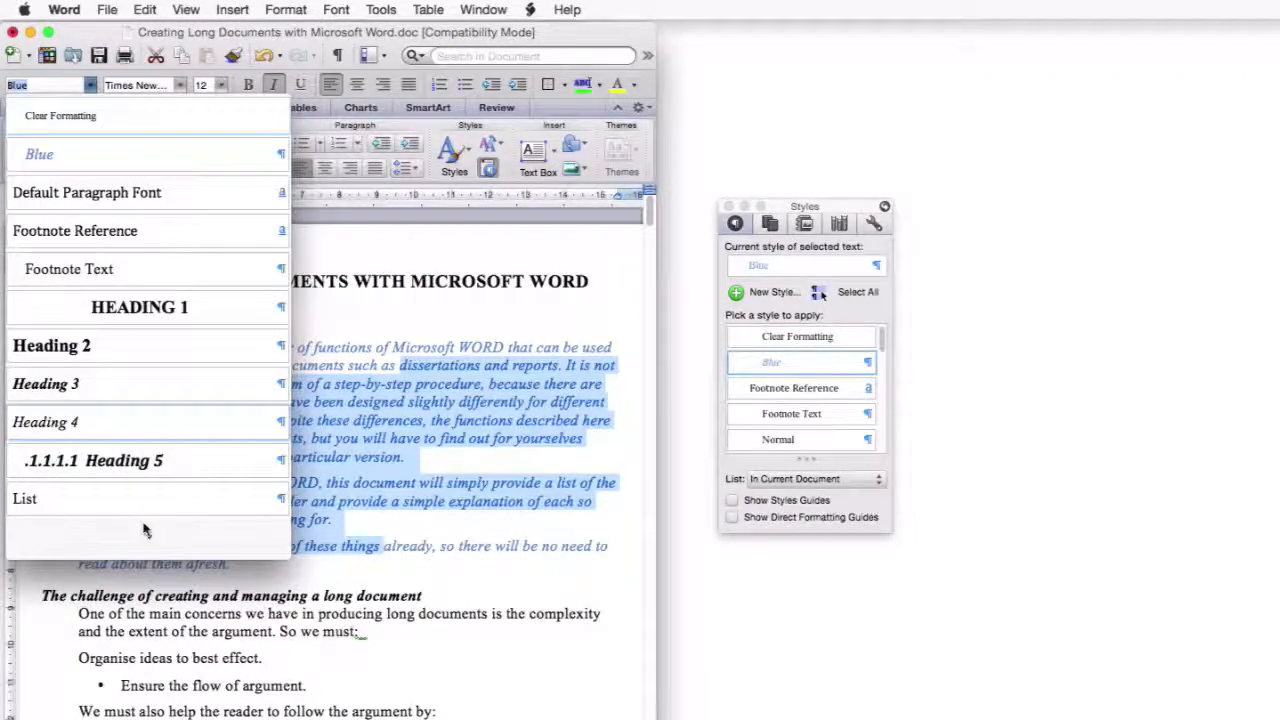
click(146, 396)
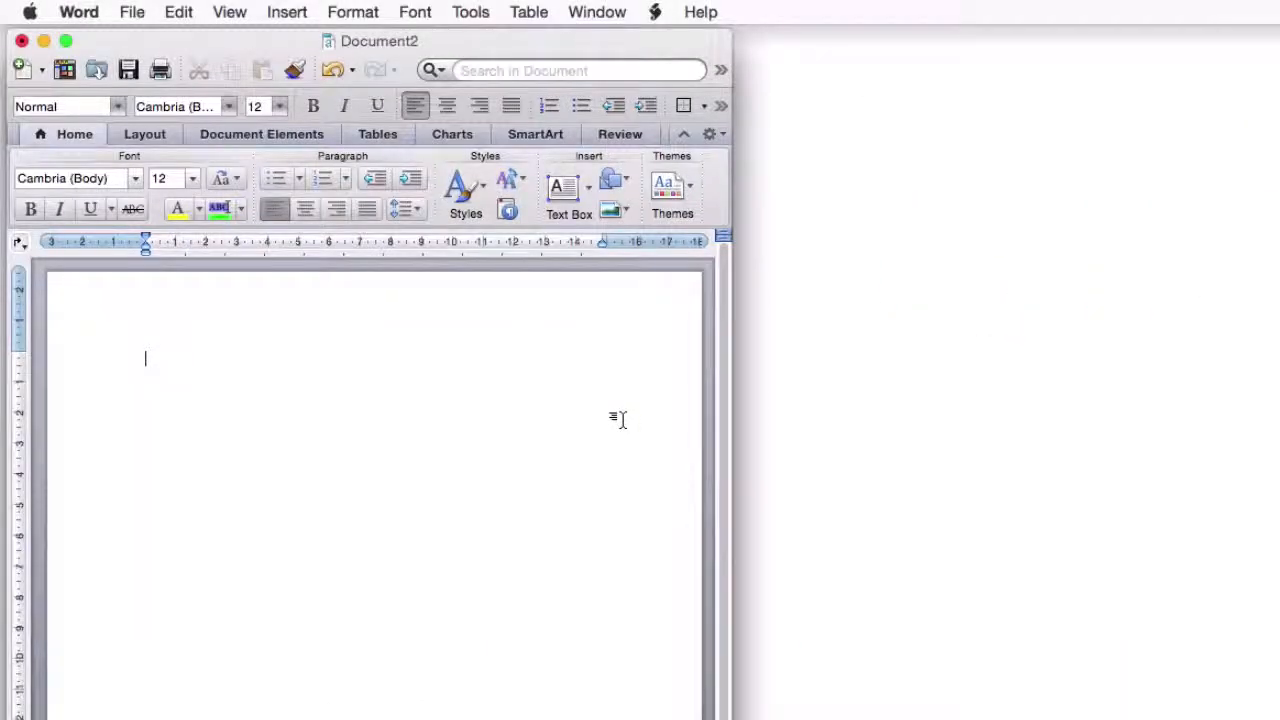
Look through the full list of built-in styles in the blank document and pick TOC Heading for the empty line
click(117, 106)
mouse_move(176, 490)
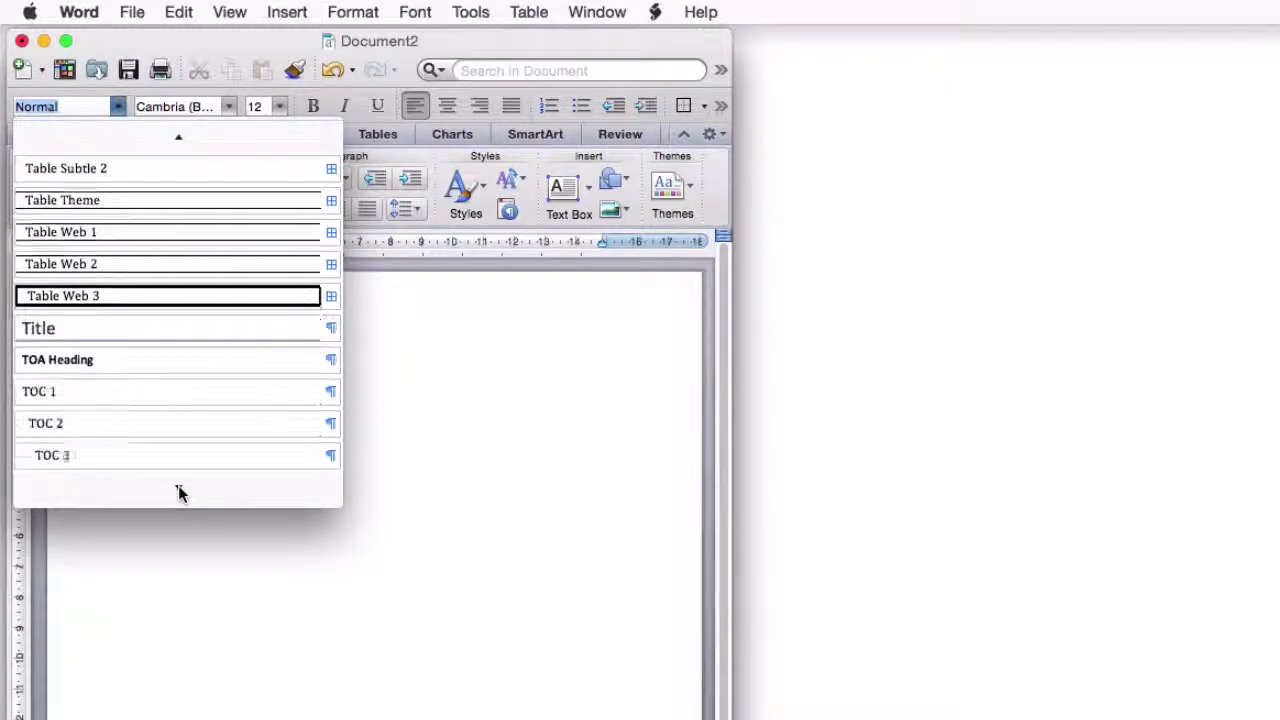
click(177, 490)
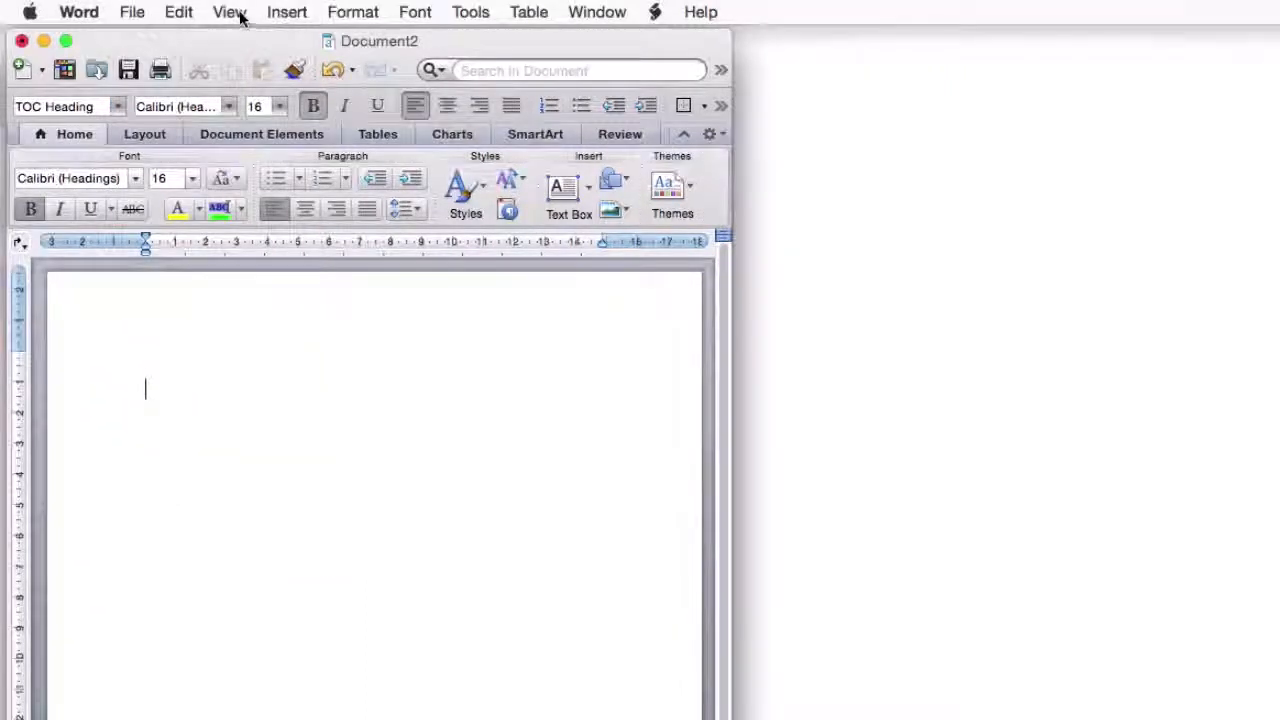
Return to the long document, show the Styles palette with only the styles in the current document, and look over the style list
key(ctrl+Right)
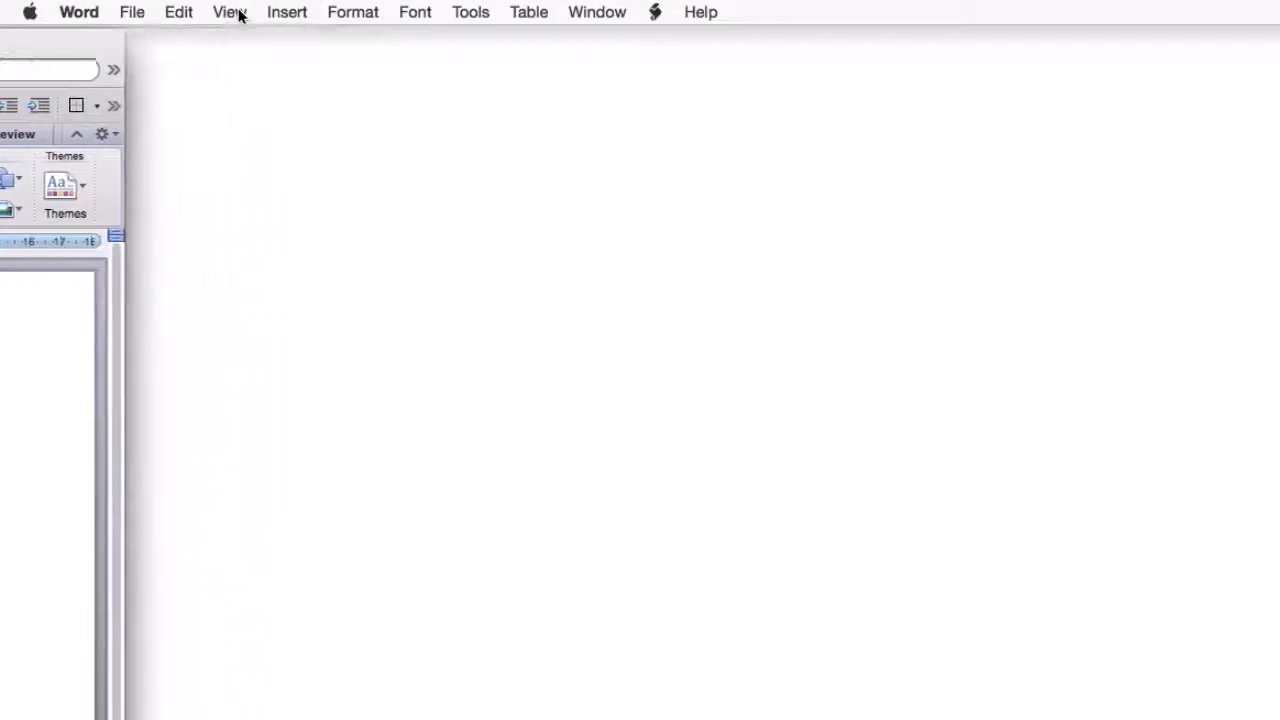
key(ctrl+Left)
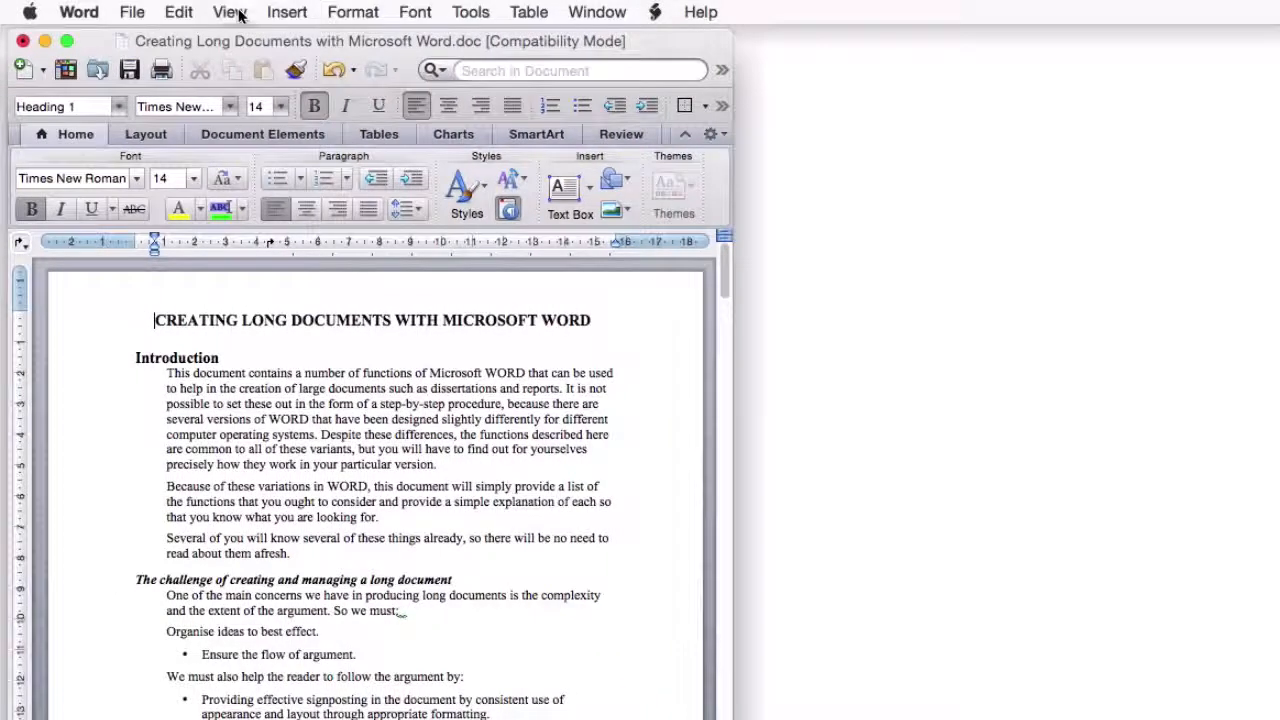
click(230, 12)
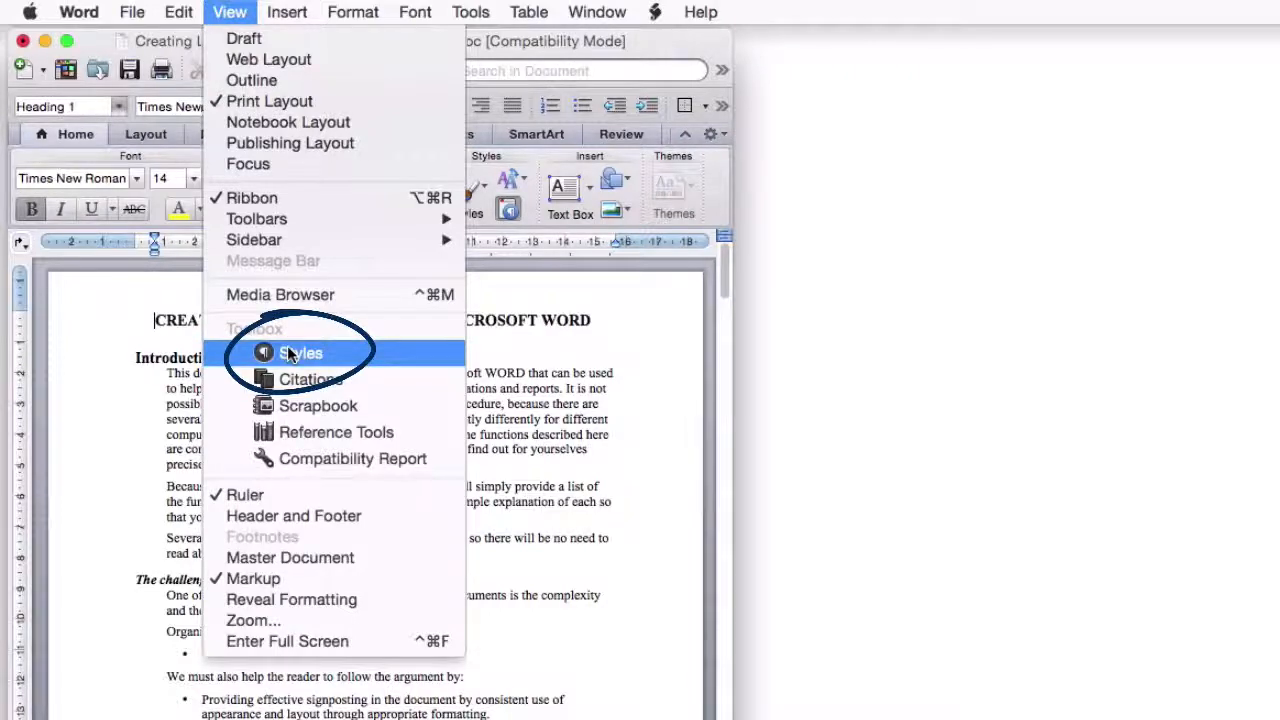
click(288, 354)
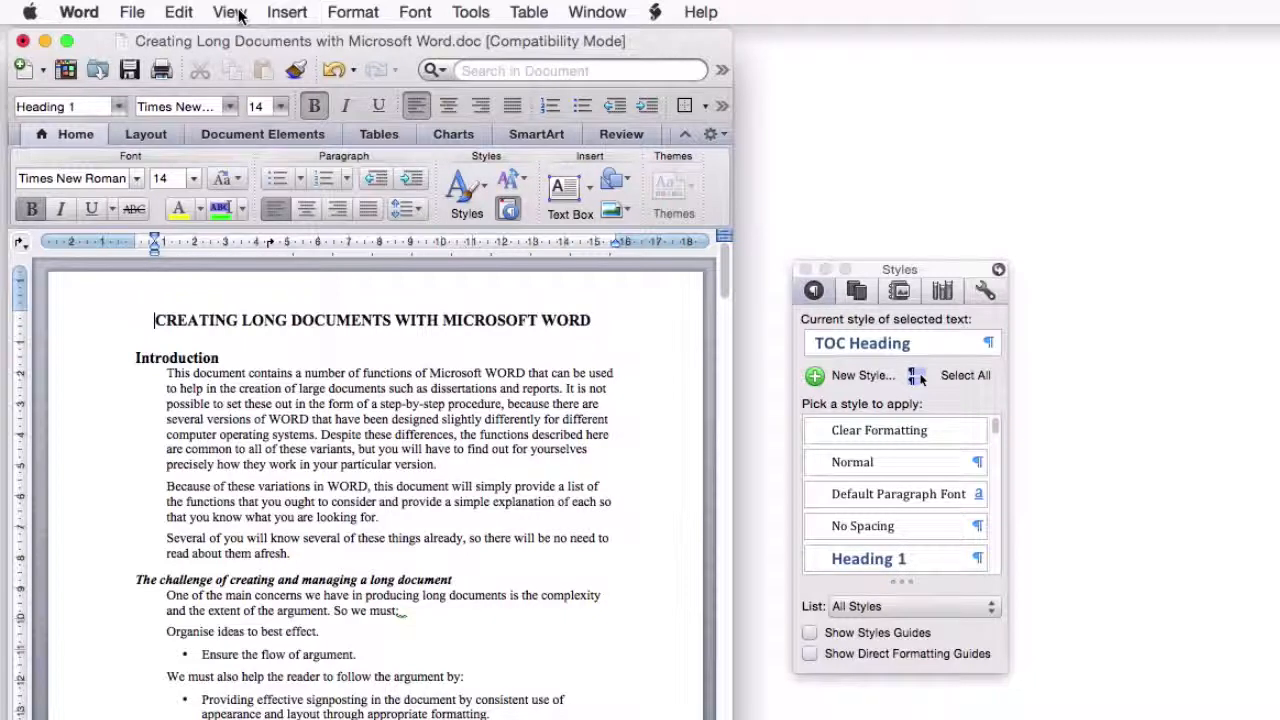
click(866, 610)
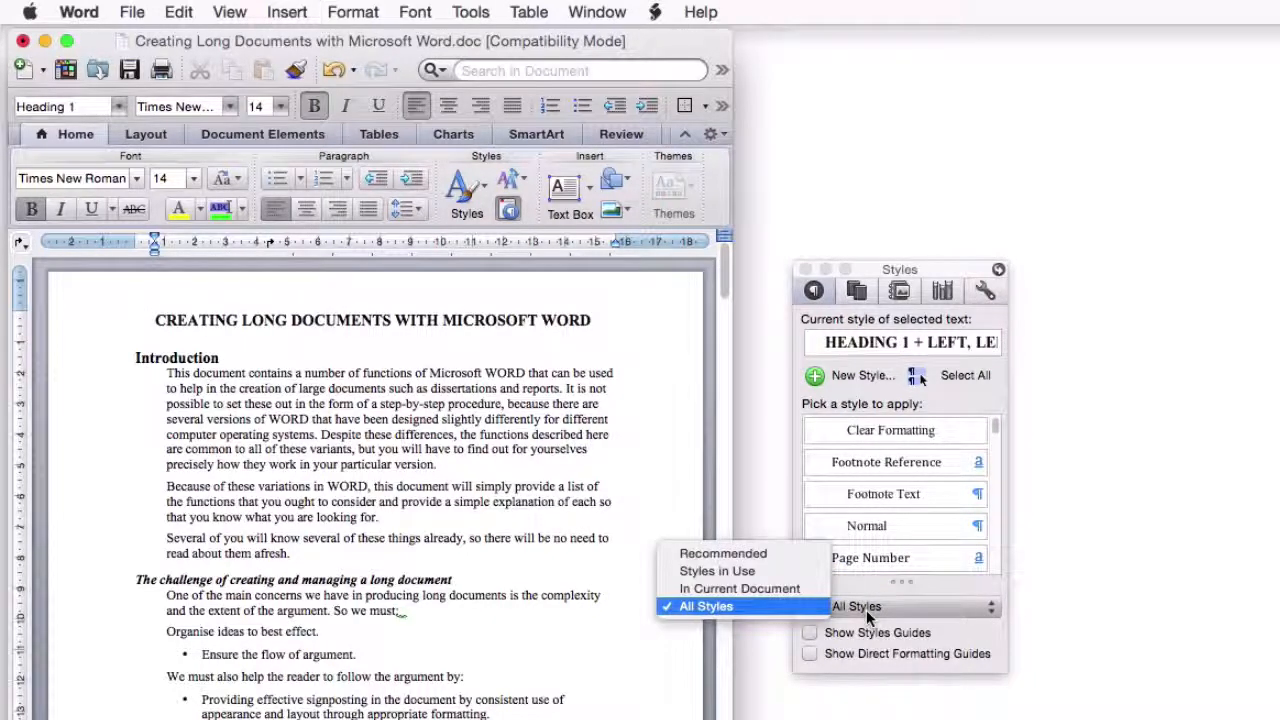
click(783, 590)
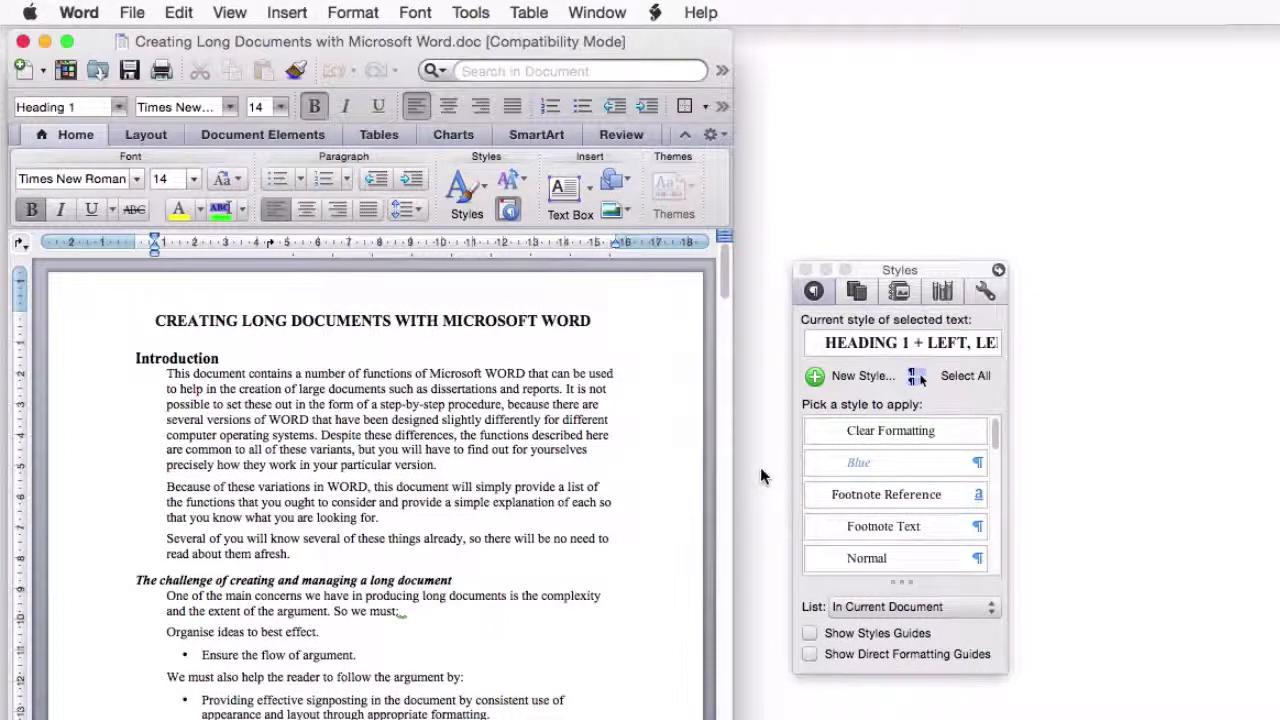
click(119, 106)
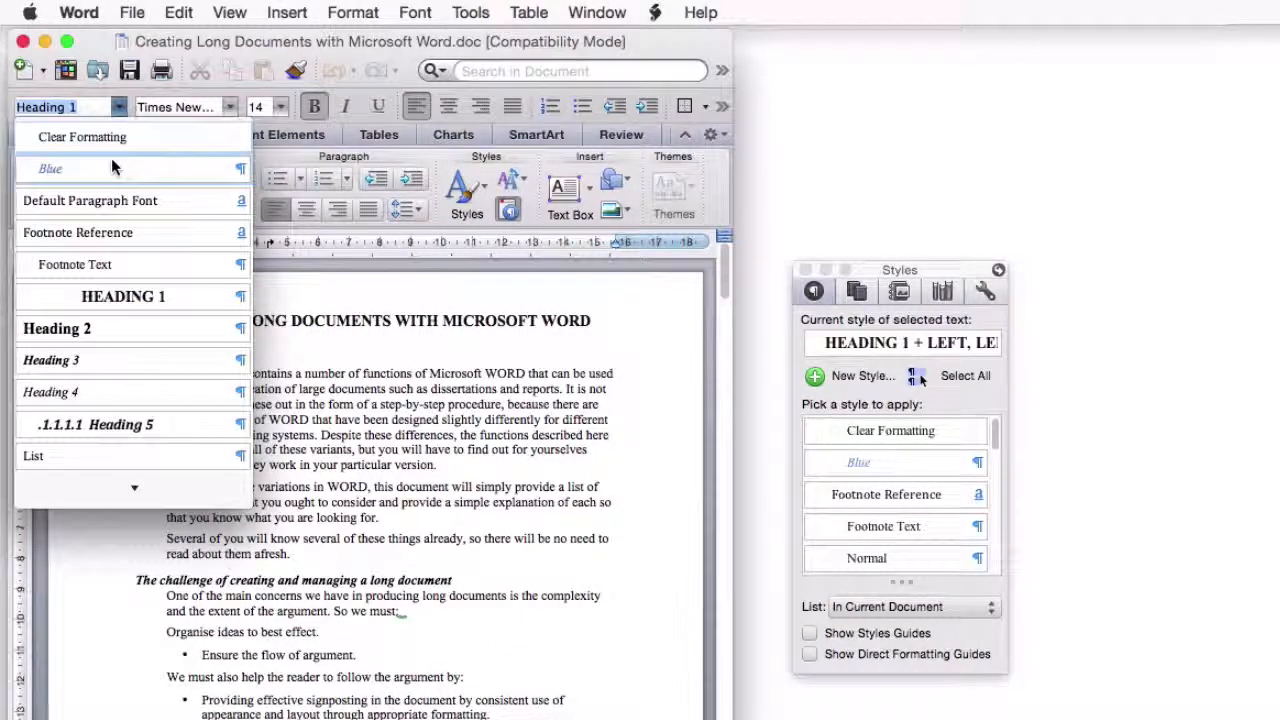
mouse_move(97, 490)
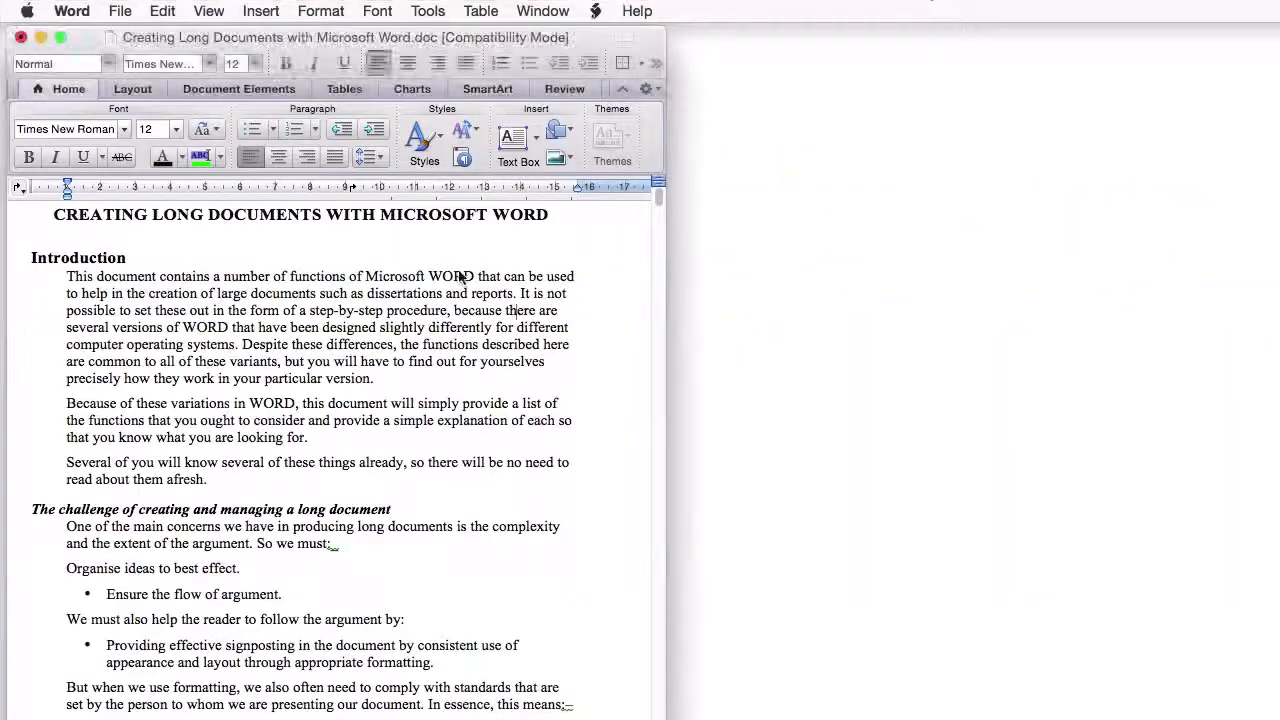
Make each occurrence of WORD in the first two Introduction paragraphs bold
double_click(452, 276)
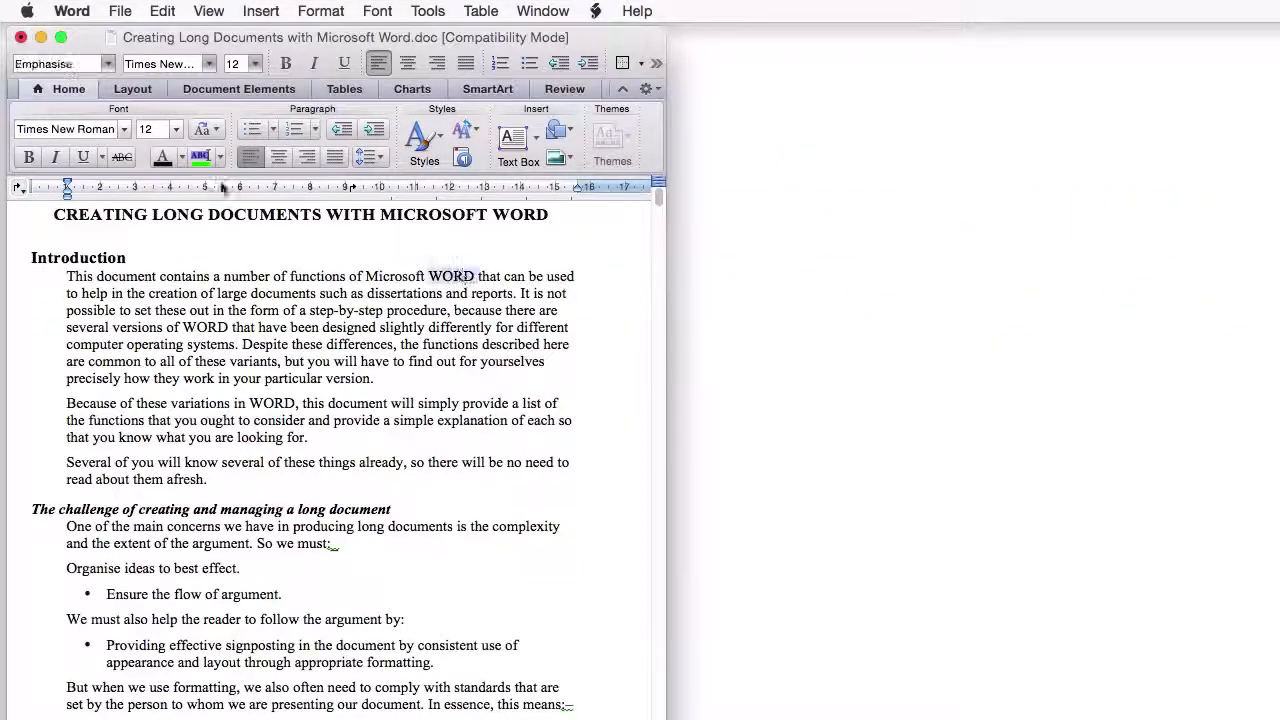
click(29, 157)
click(29, 157)
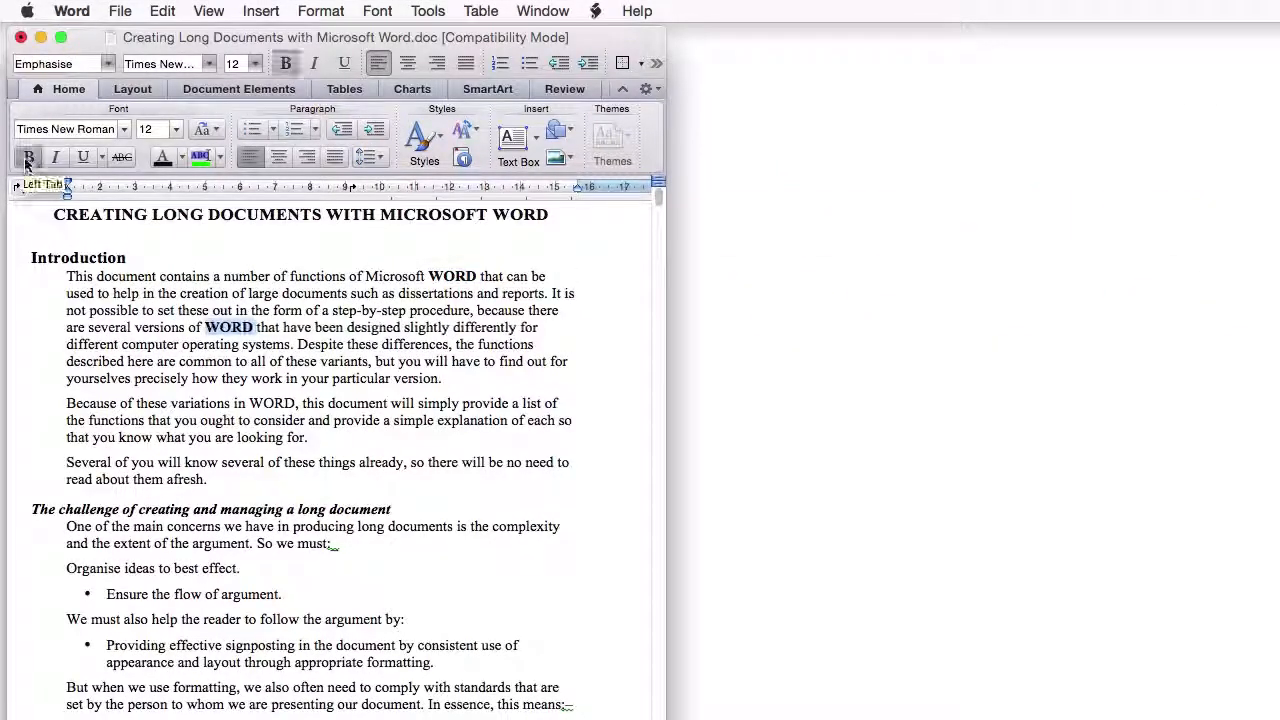
double_click(272, 403)
click(29, 157)
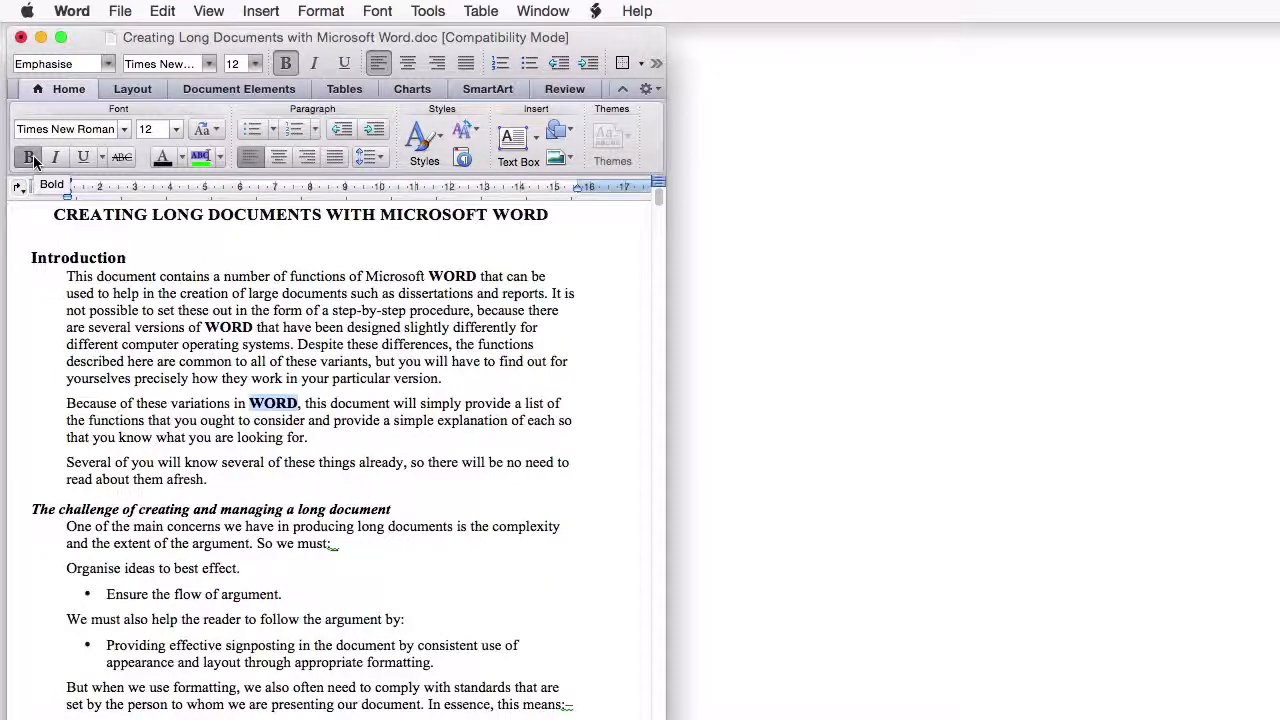
Underline the occurrences of WORD in the Introduction one by one
click(83, 157)
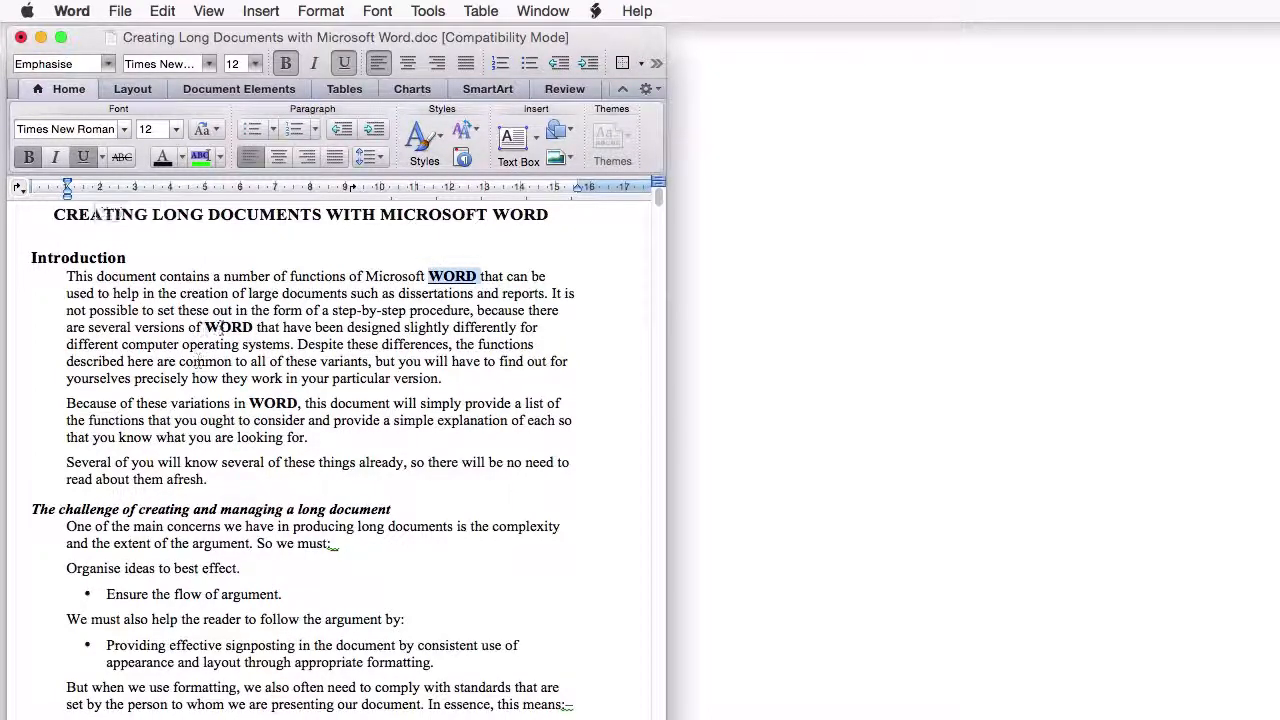
double_click(229, 327)
click(83, 157)
double_click(272, 403)
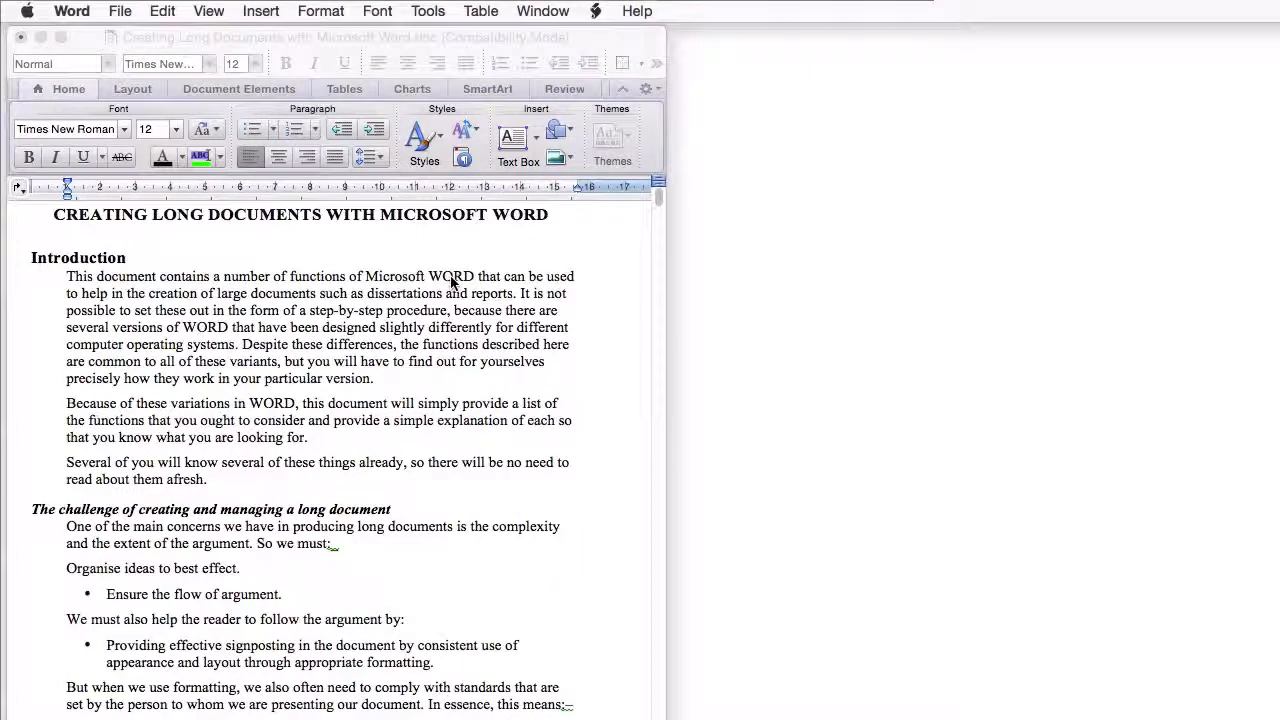
Create an underlined character style named Emphasise and apply it to the first WORD in the Introduction
click(451, 283)
double_click(449, 280)
click(338, 12)
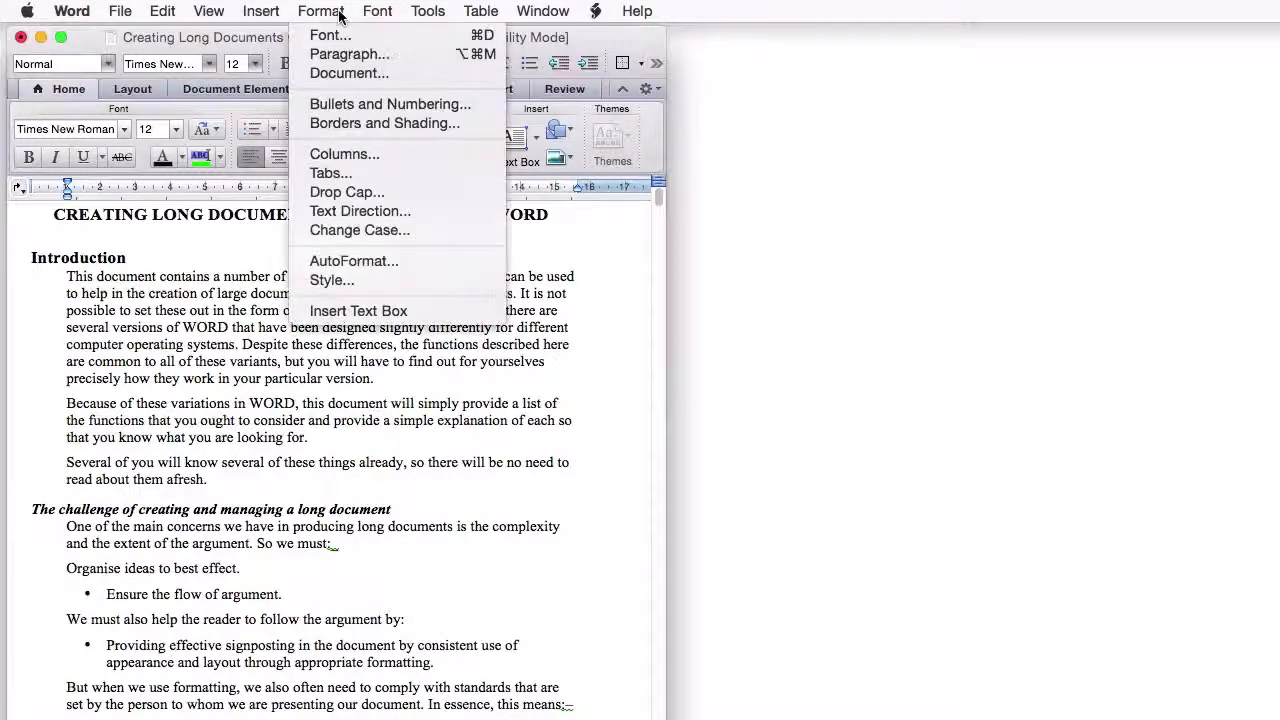
click(333, 280)
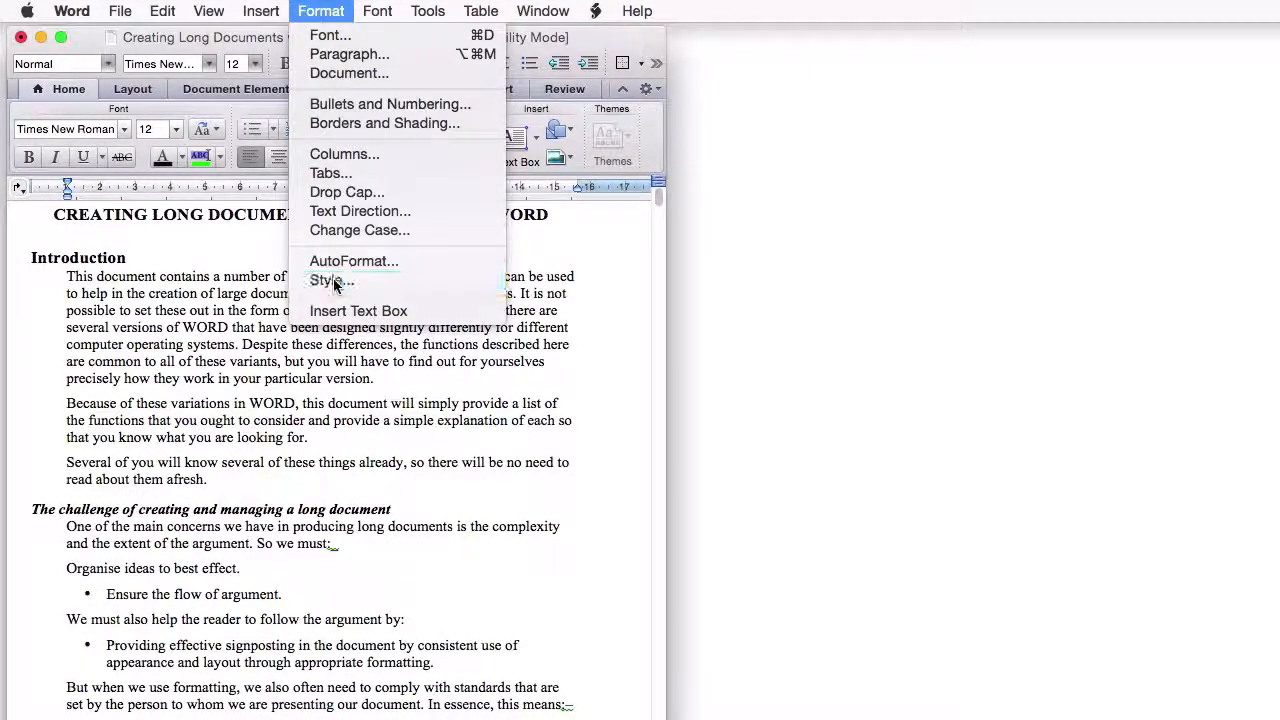
click(968, 484)
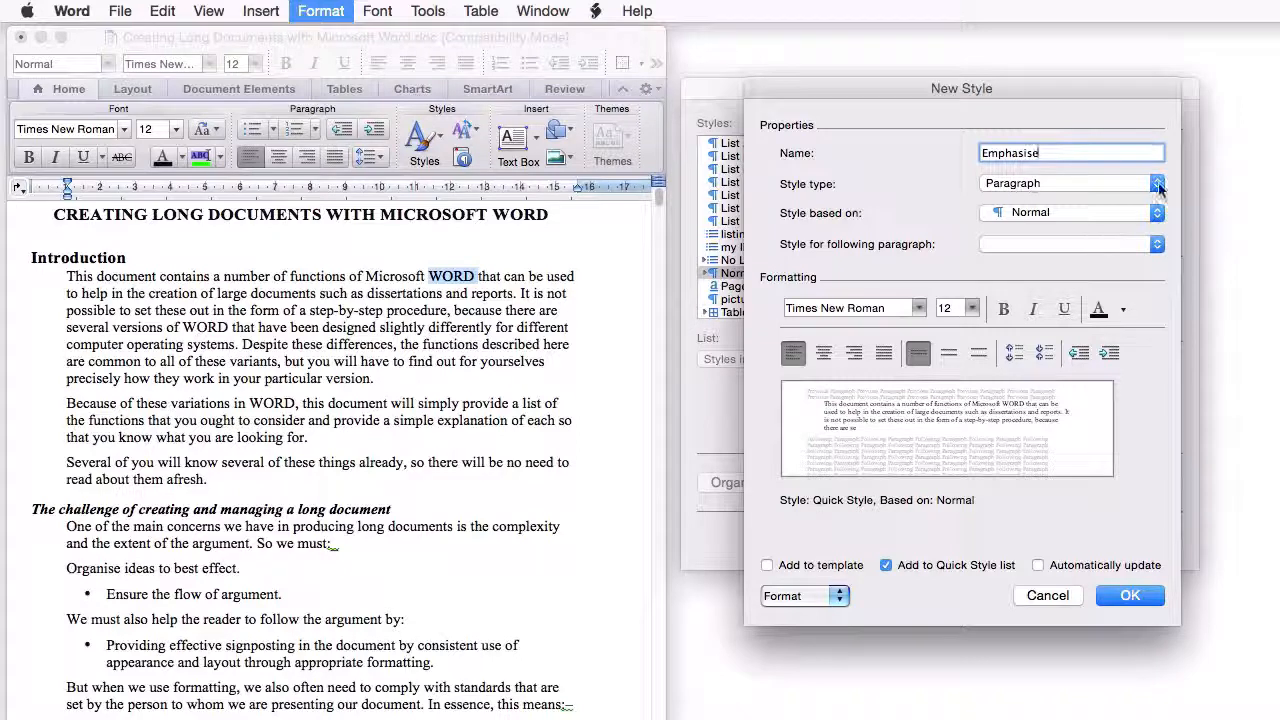
click(1159, 189)
click(1150, 200)
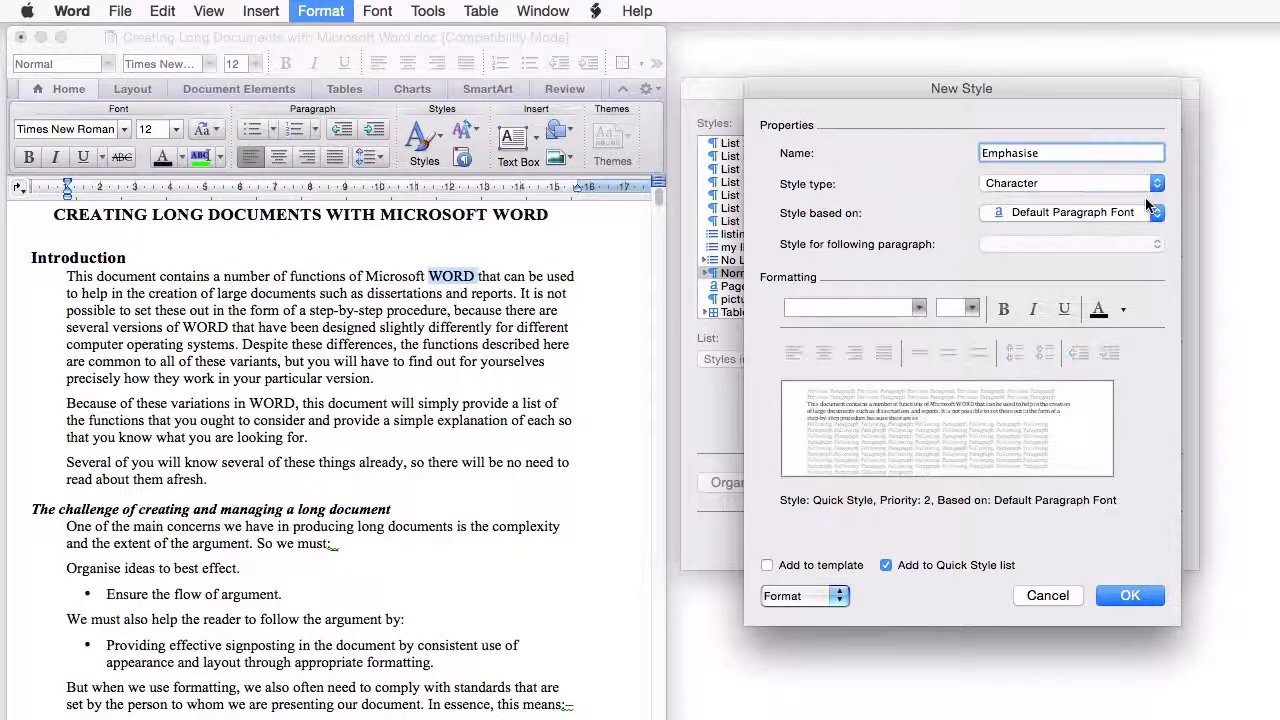
click(1065, 310)
click(1132, 595)
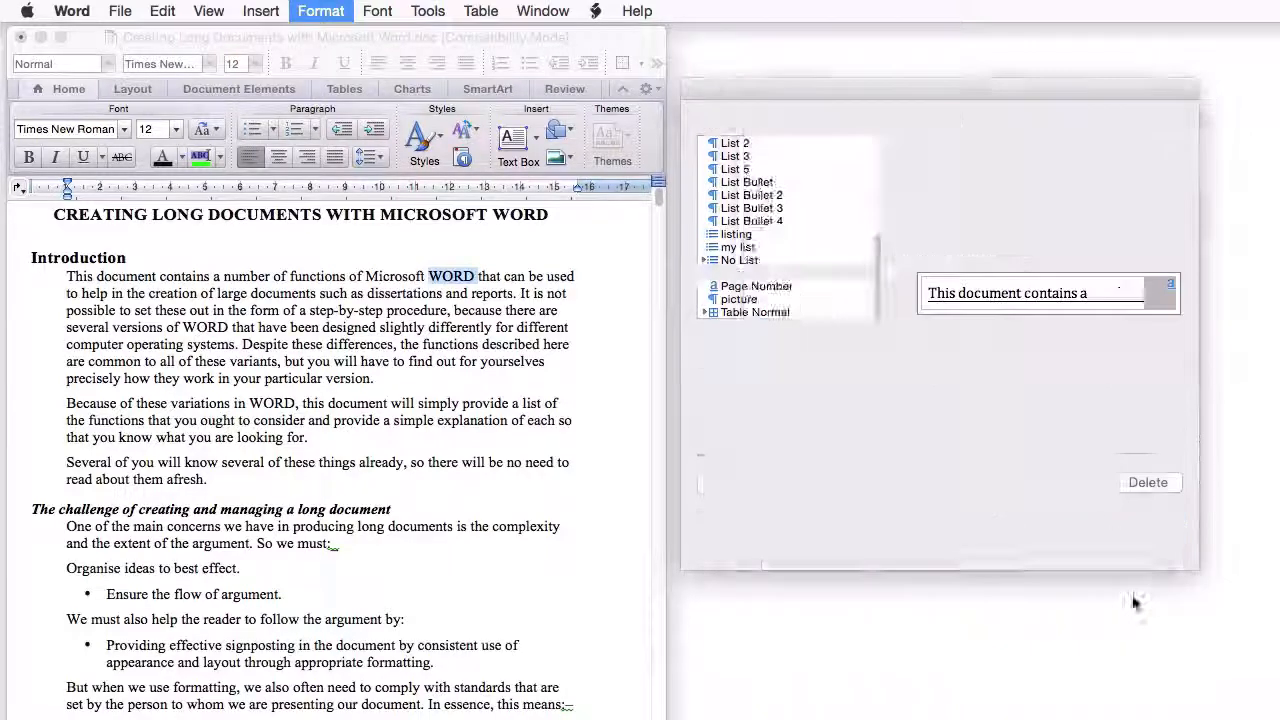
click(1143, 544)
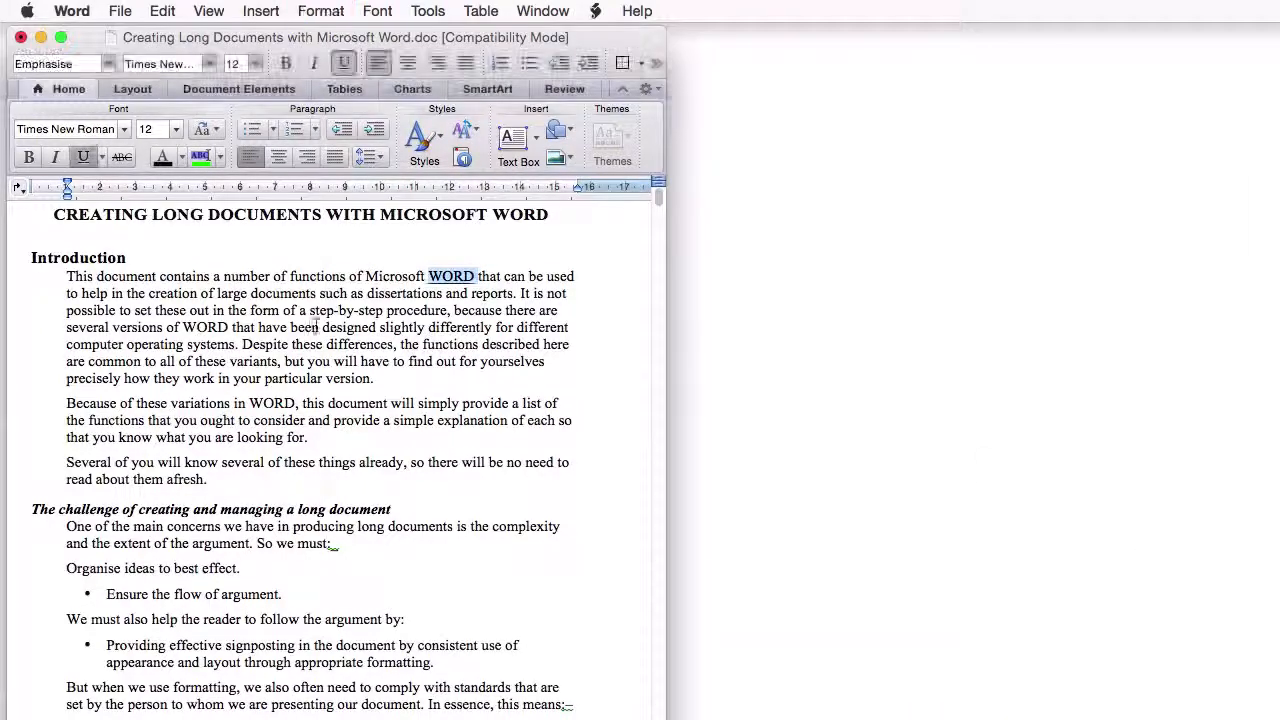
Apply the Emphasise style to the other two occurrences of WORD in the Introduction
double_click(212, 327)
click(108, 64)
click(95, 166)
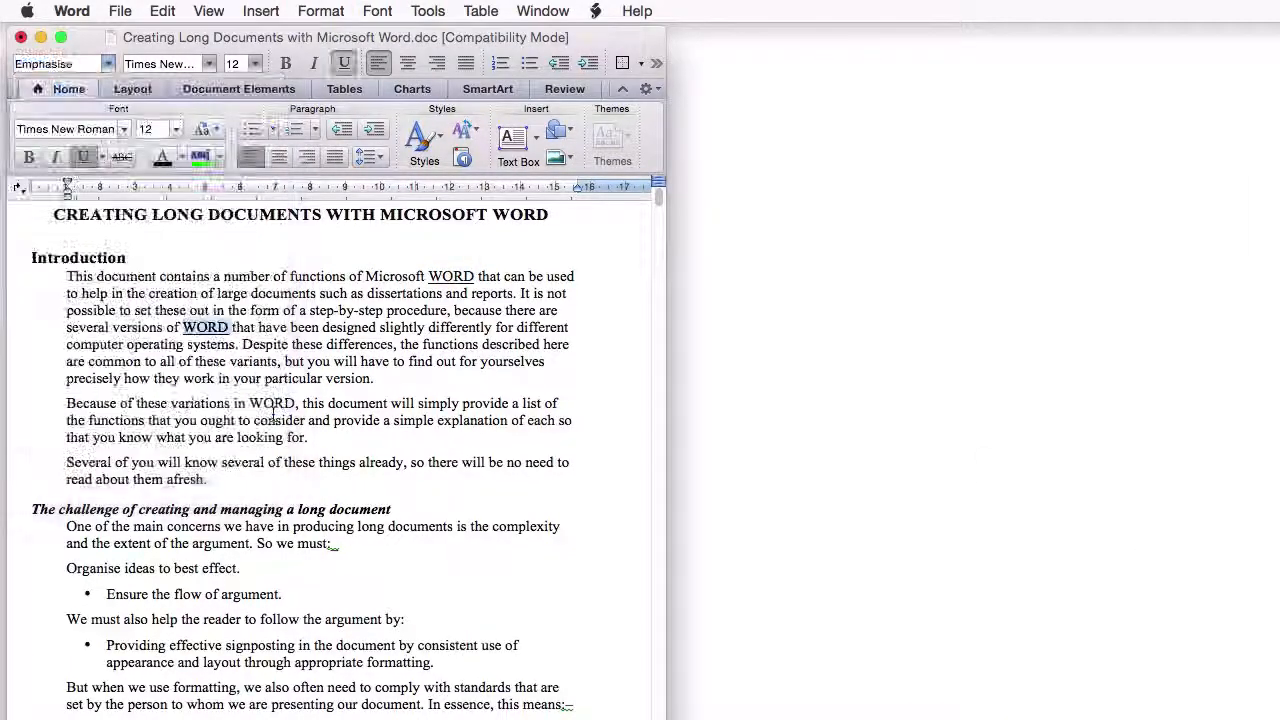
click(108, 64)
click(90, 167)
click(600, 358)
Modify the Emphasise character style to use italic instead of underline
click(306, 16)
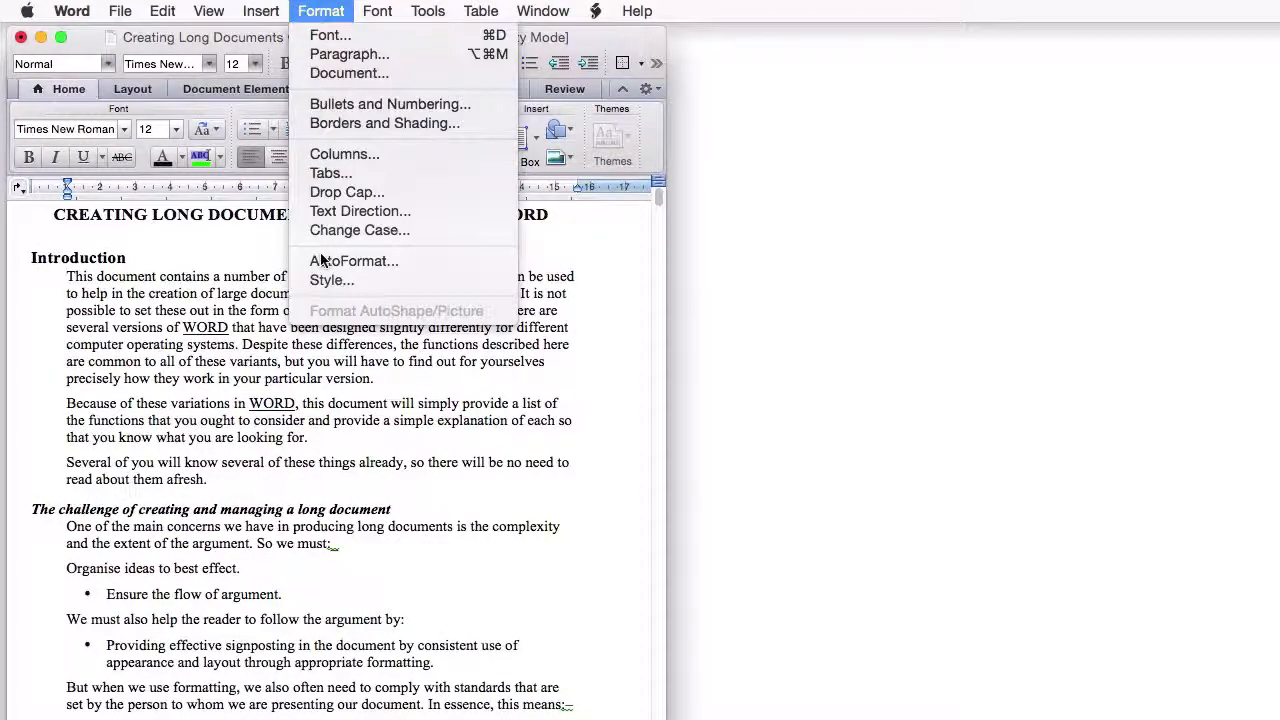
click(322, 278)
scroll(790, 230, up, 5)
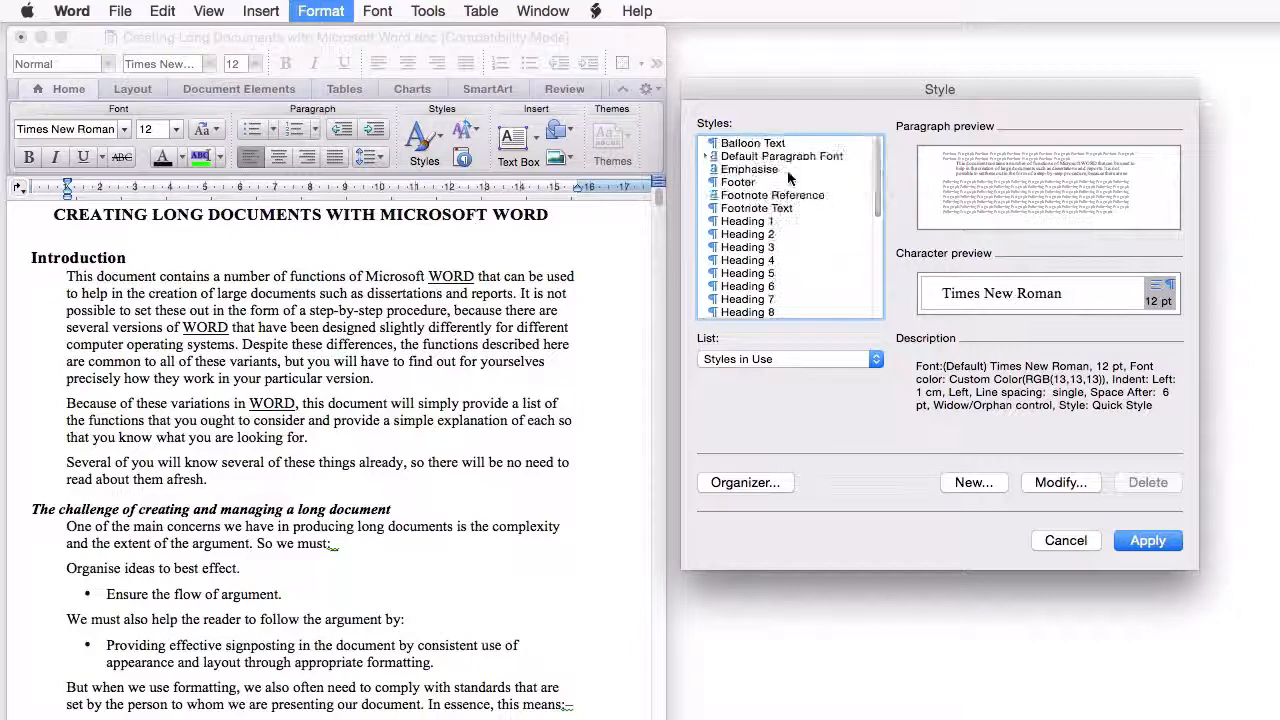
click(745, 169)
click(1060, 482)
click(1063, 309)
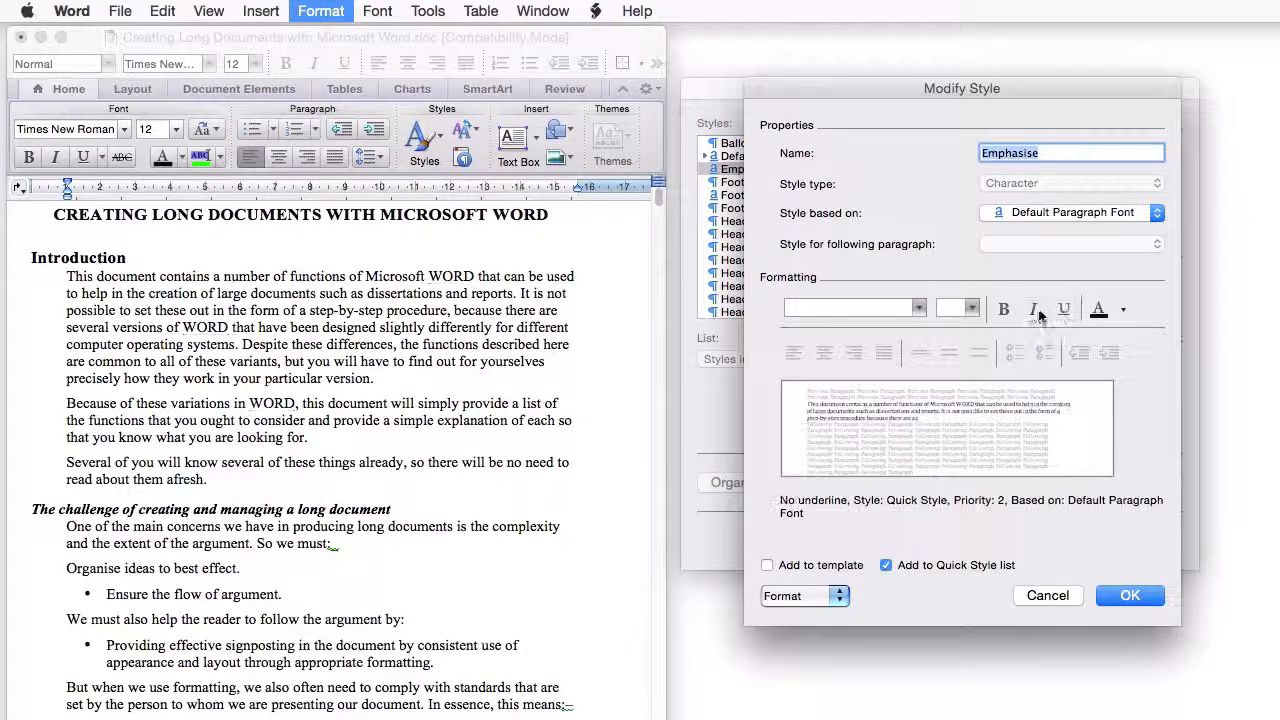
click(1033, 309)
click(1130, 596)
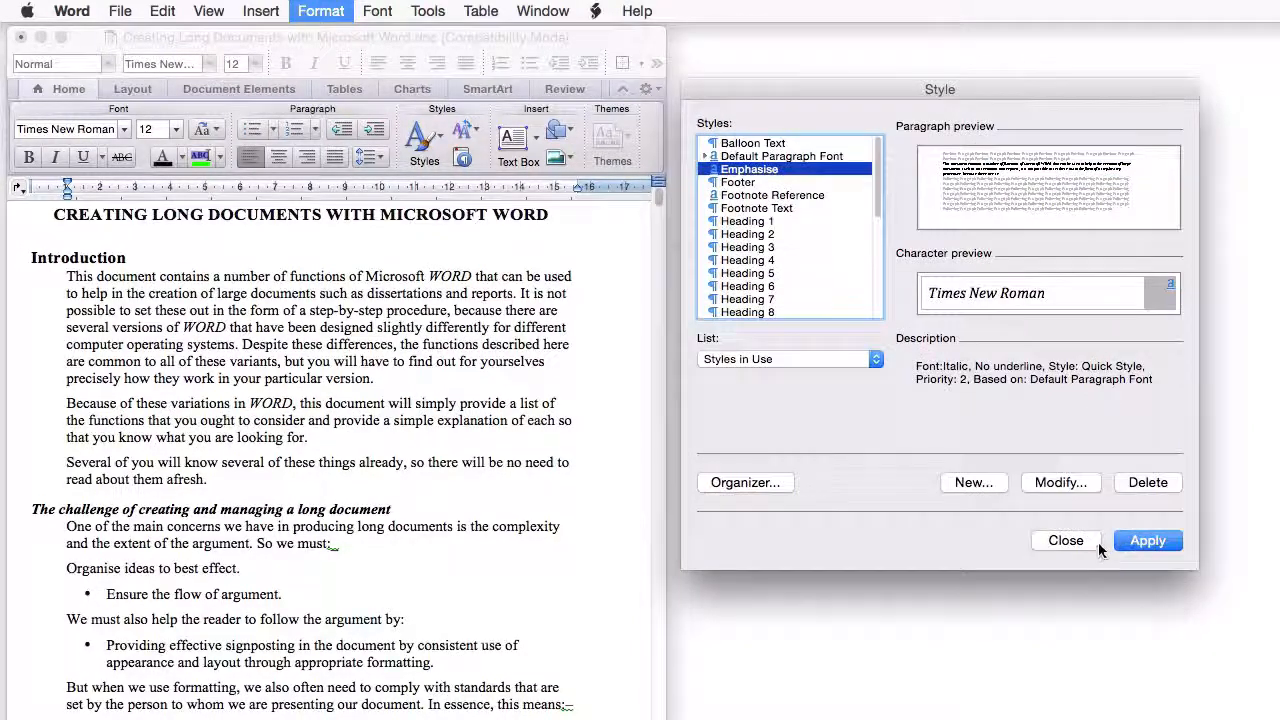
Create a bold italic paragraph style named Emphasise paragraph, based on Normal, and apply it to the first Introduction paragraph
click(1096, 545)
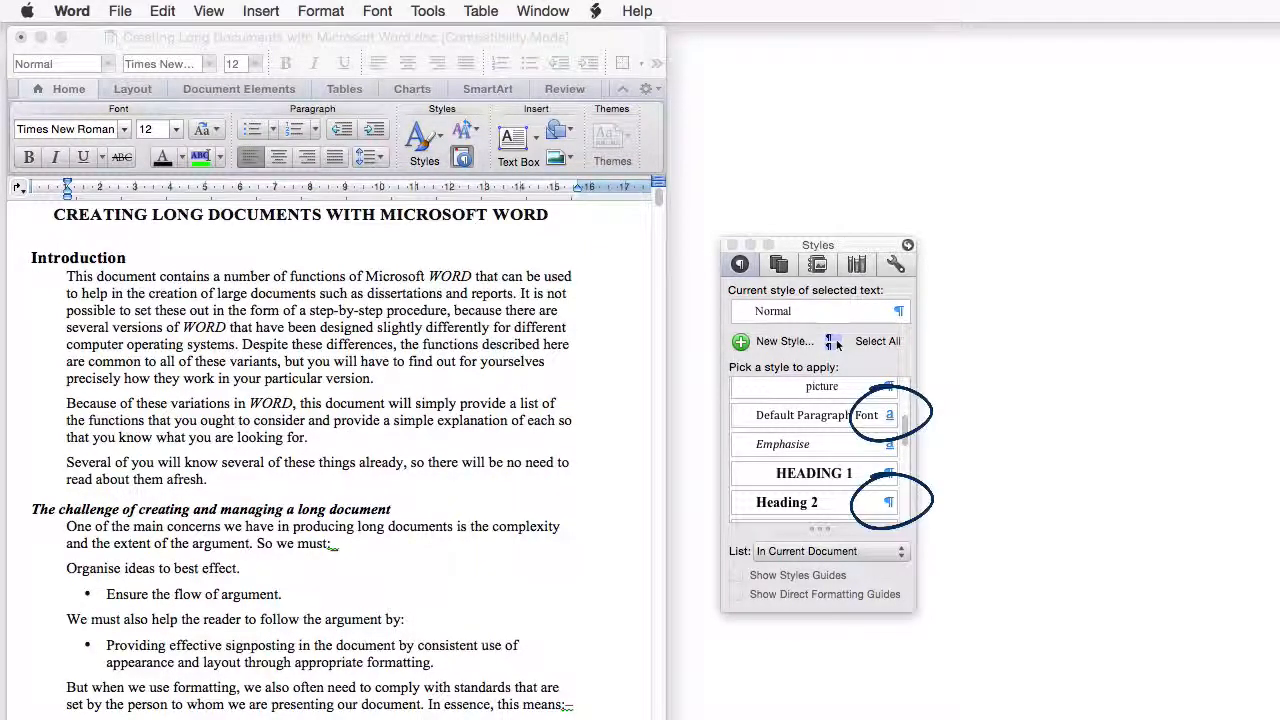
click(320, 11)
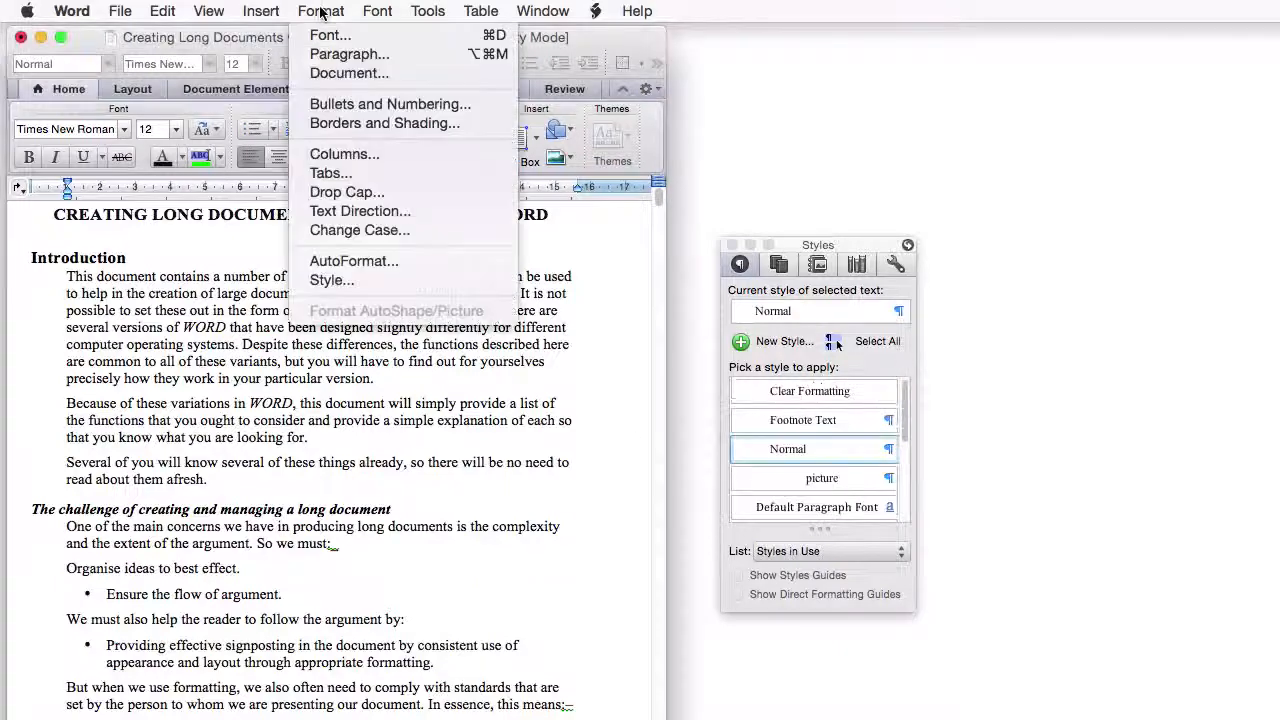
click(350, 274)
click(966, 484)
text(B)
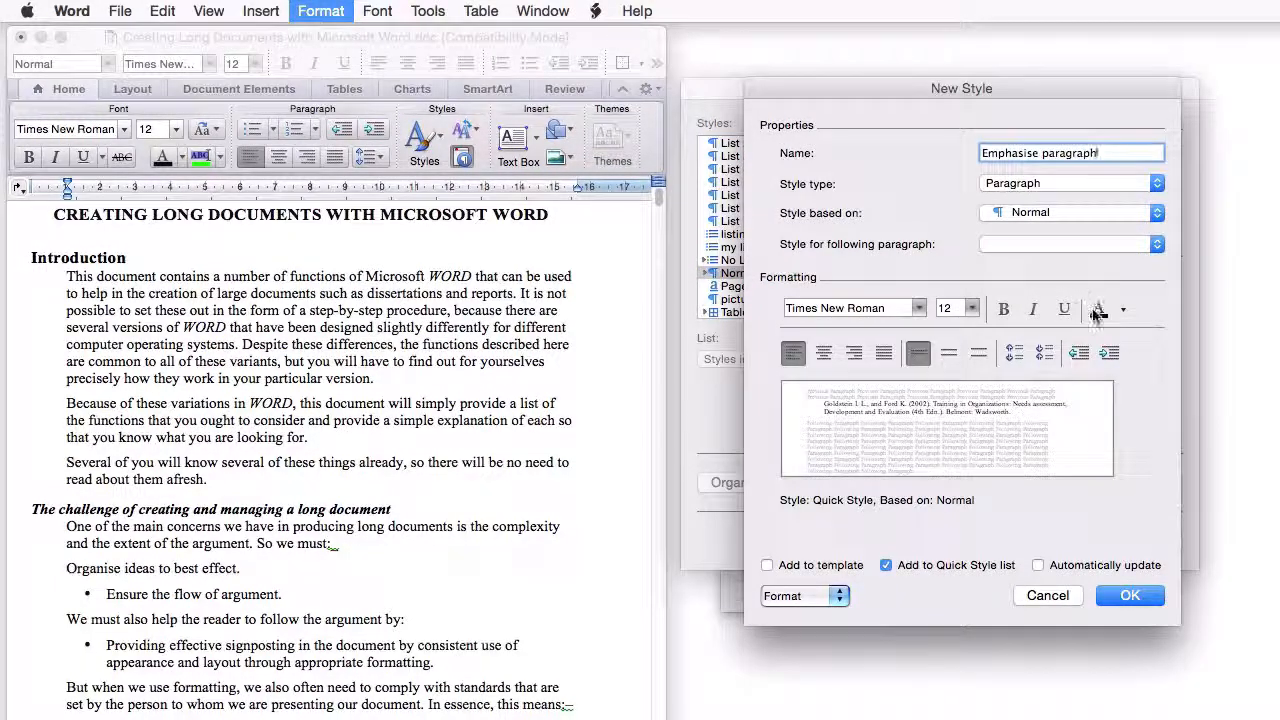
click(1035, 310)
click(1005, 310)
click(1141, 597)
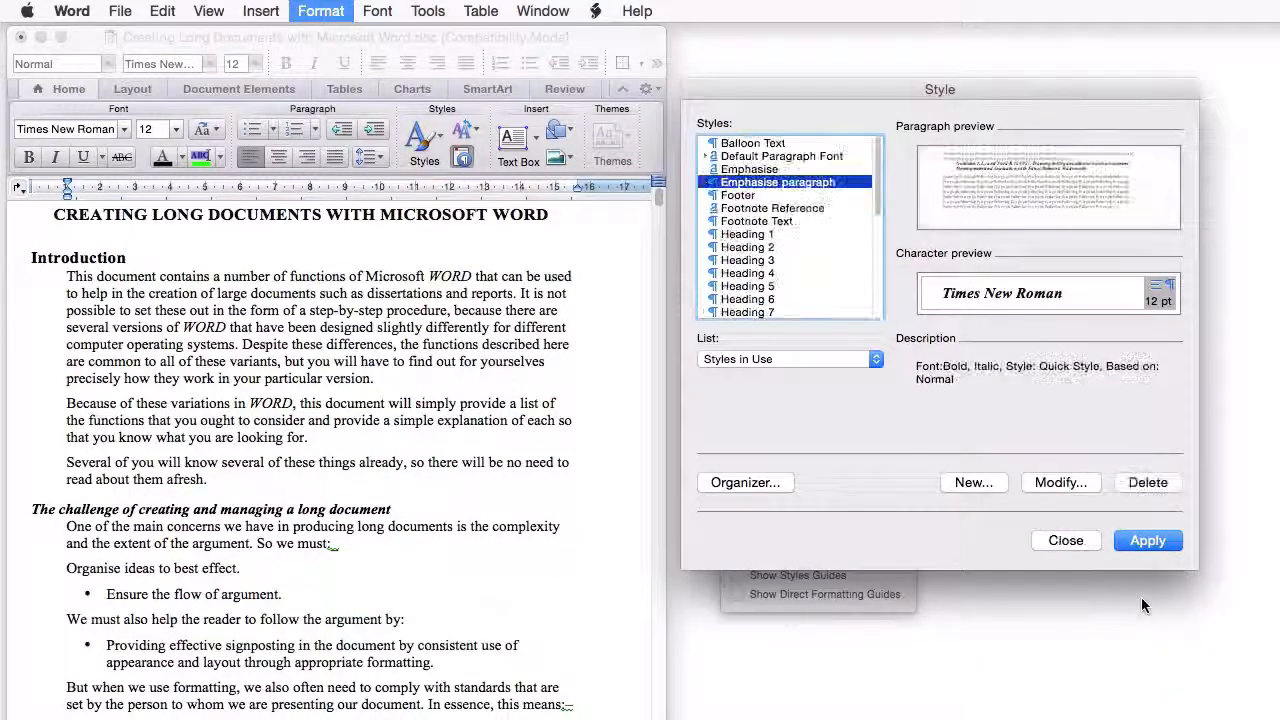
click(1143, 540)
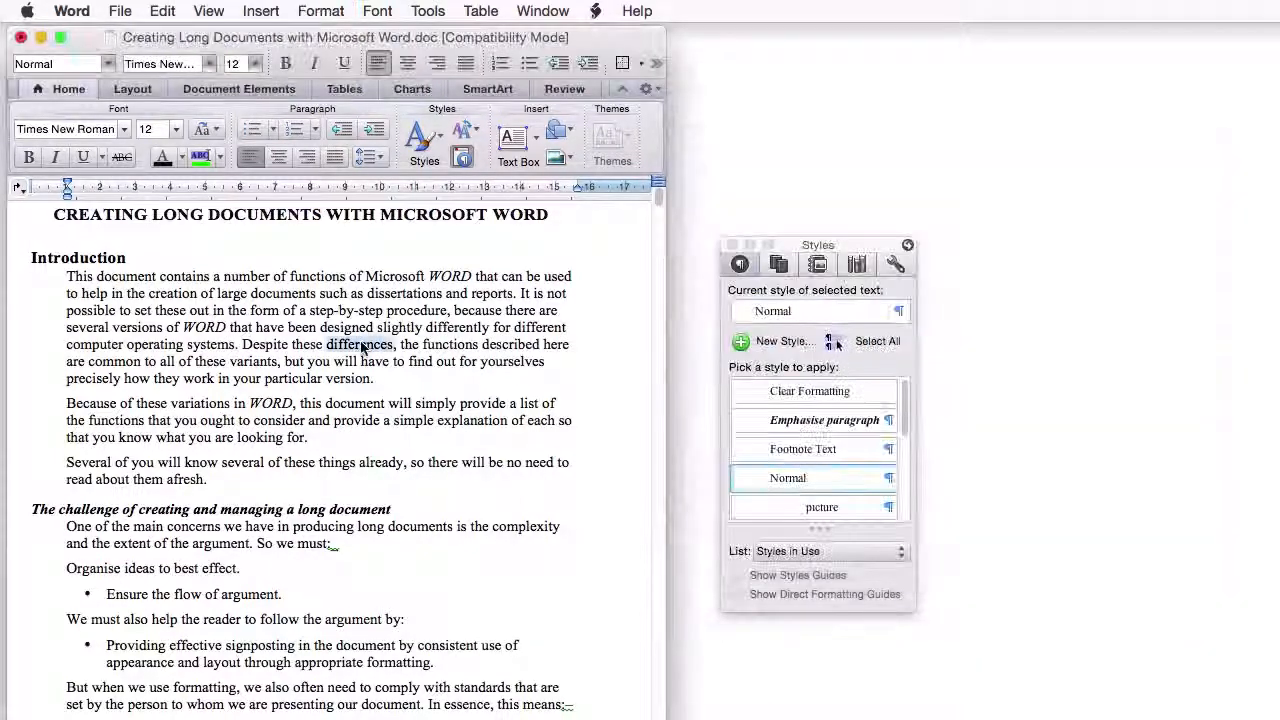
click(824, 420)
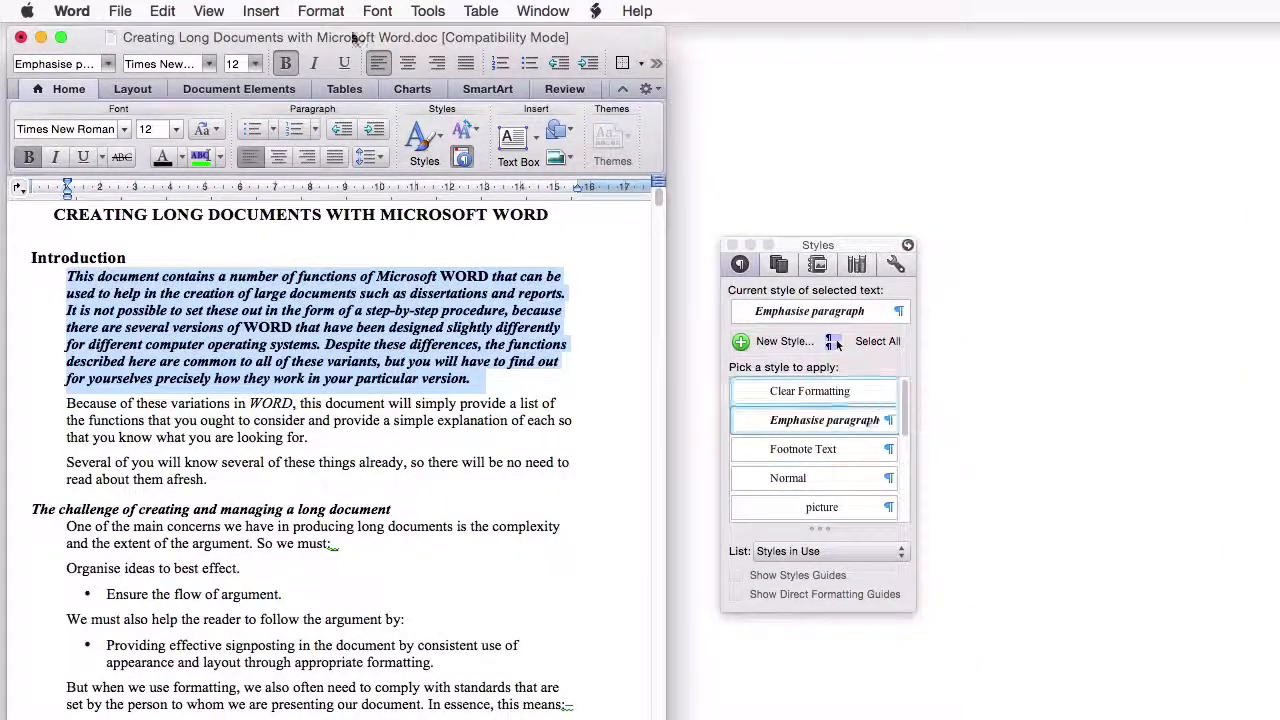
Modify the Emphasise character style to use a red font colour
click(320, 11)
click(645, 307)
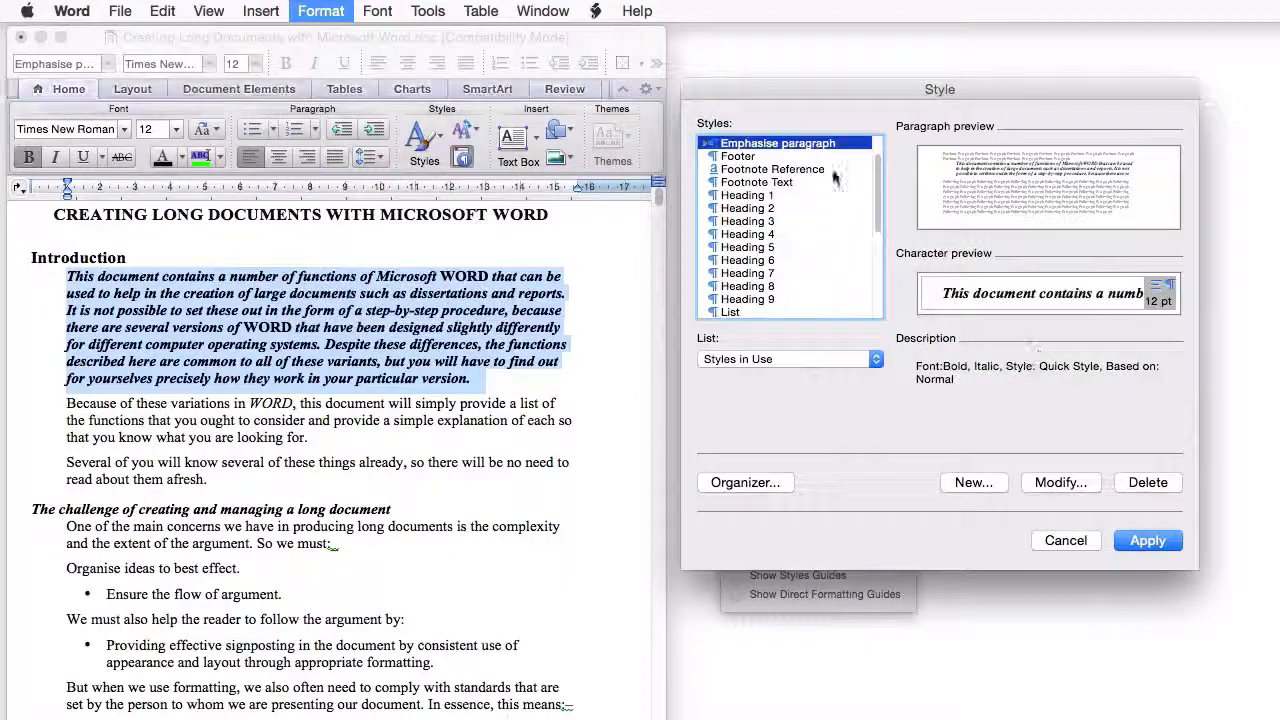
drag(877, 186, 876, 168)
click(777, 170)
click(1060, 482)
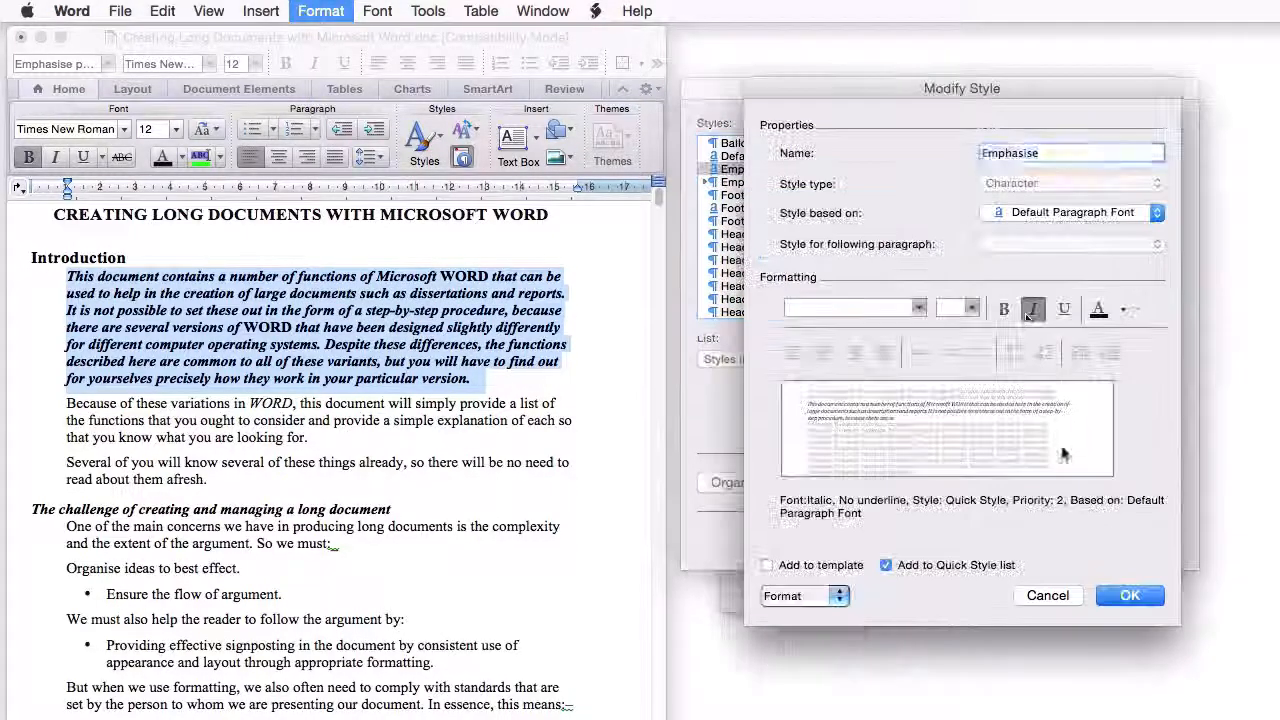
click(1110, 309)
click(1108, 499)
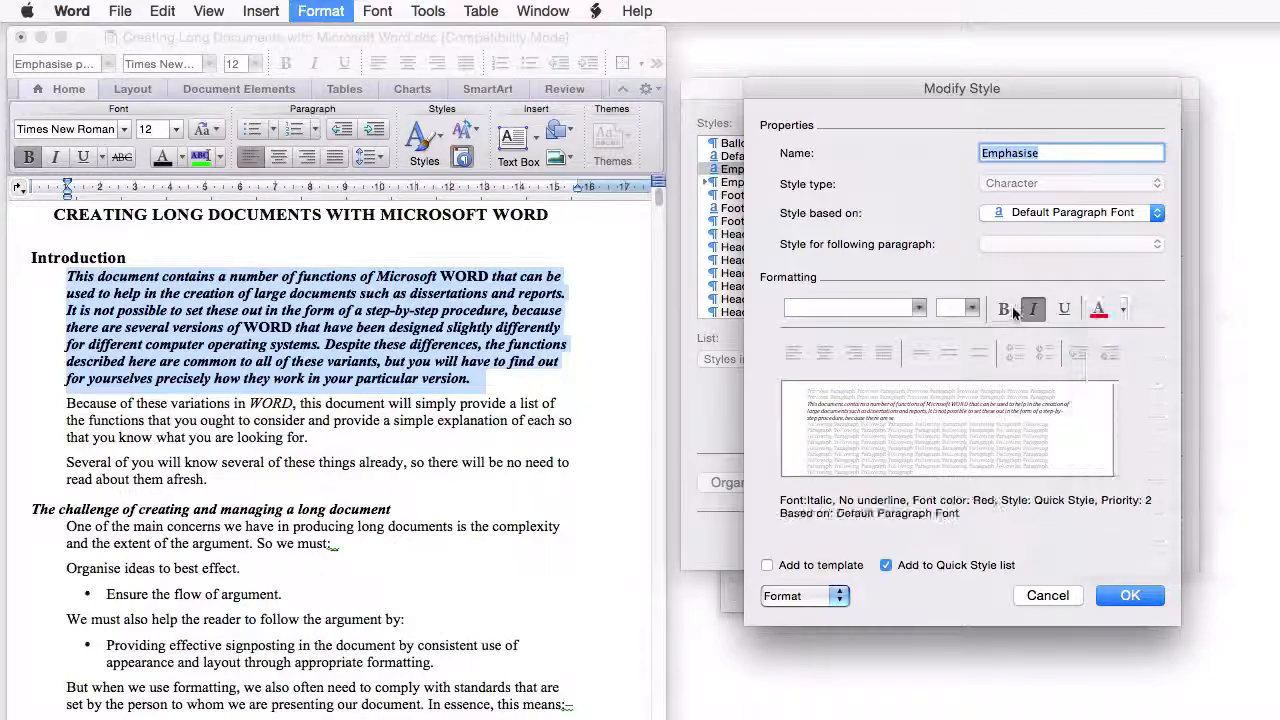
click(1130, 595)
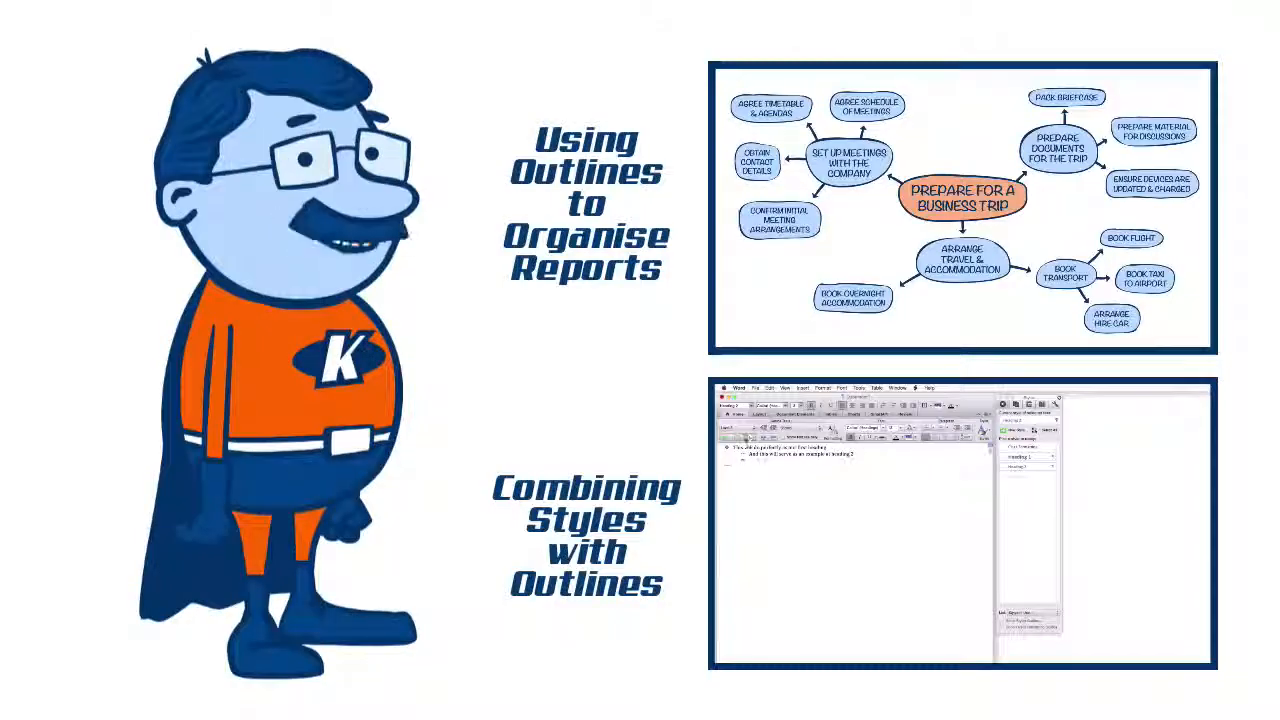